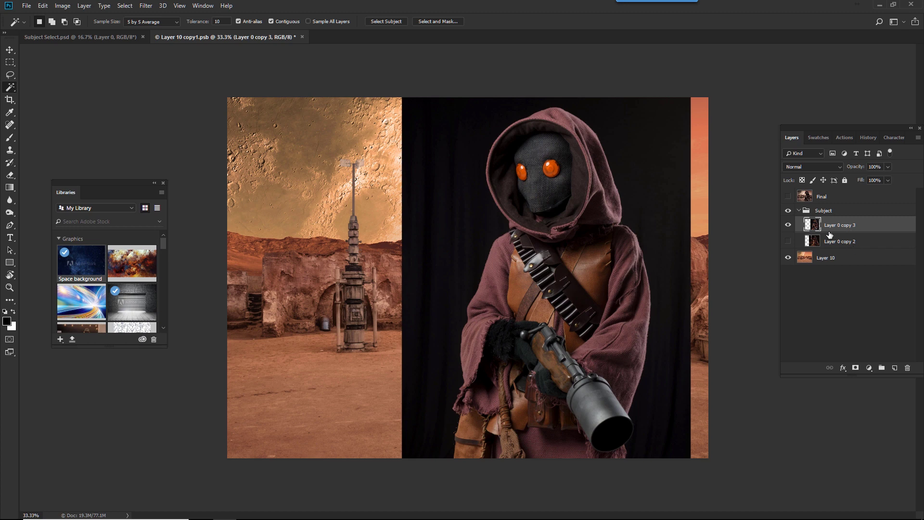
Compare the robed-figure poses on Layer 0 copy 3 and Layer 0 copy 2, then preview the Final composite.
click(788, 225)
click(787, 241)
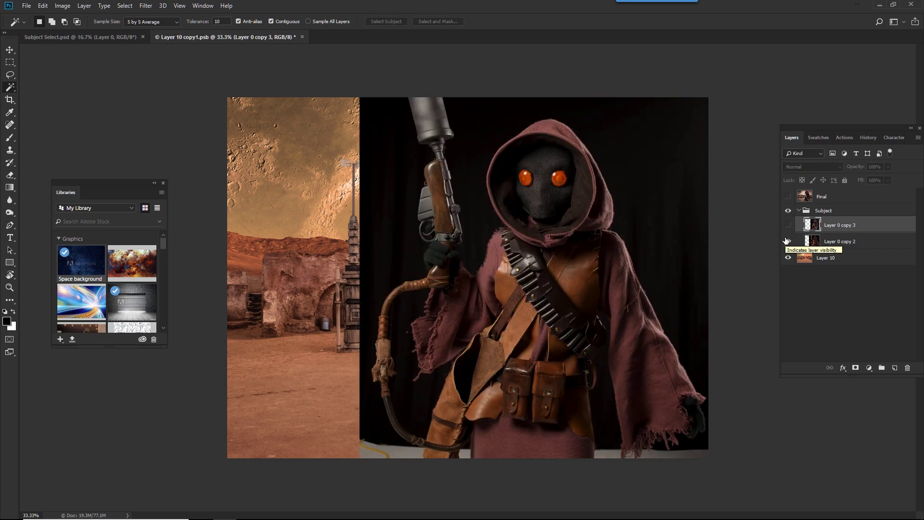
click(787, 241)
click(787, 224)
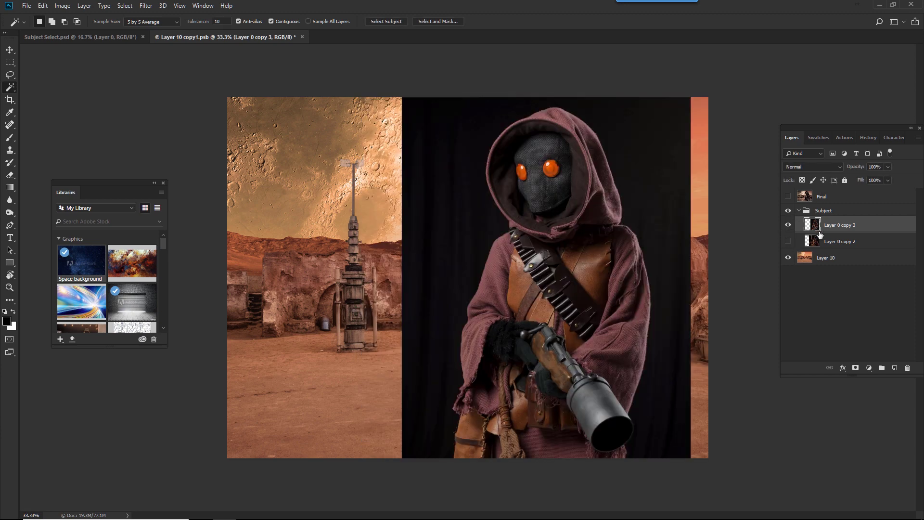
click(787, 196)
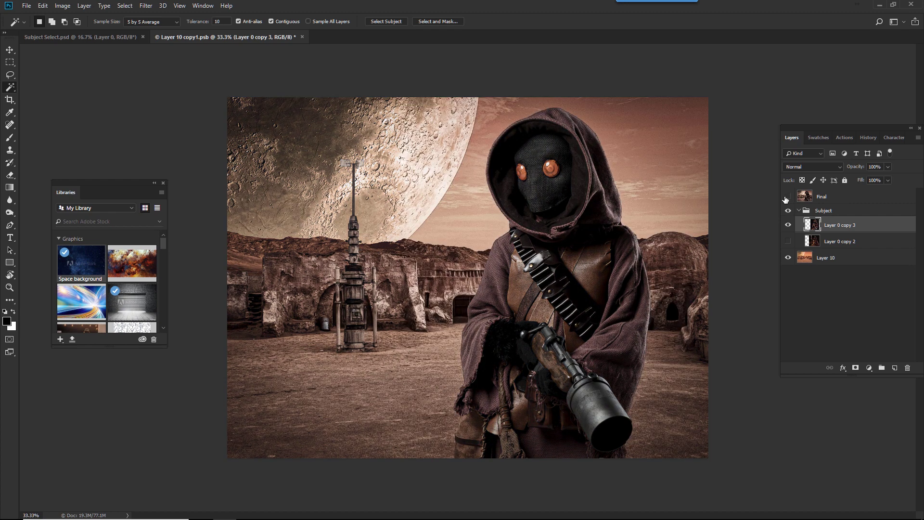
click(787, 196)
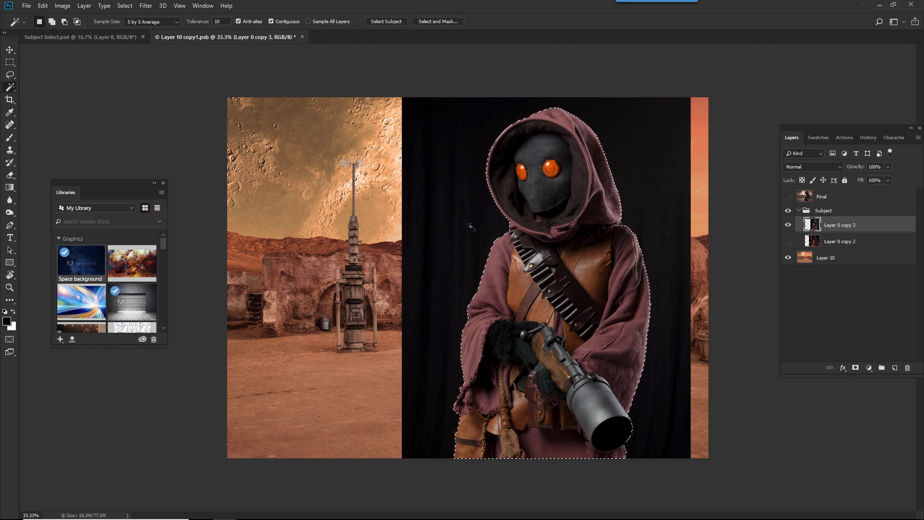
Refine the figure's selection in Select and Mask, outputting it as masked Layer 0 copy 4.
click(437, 22)
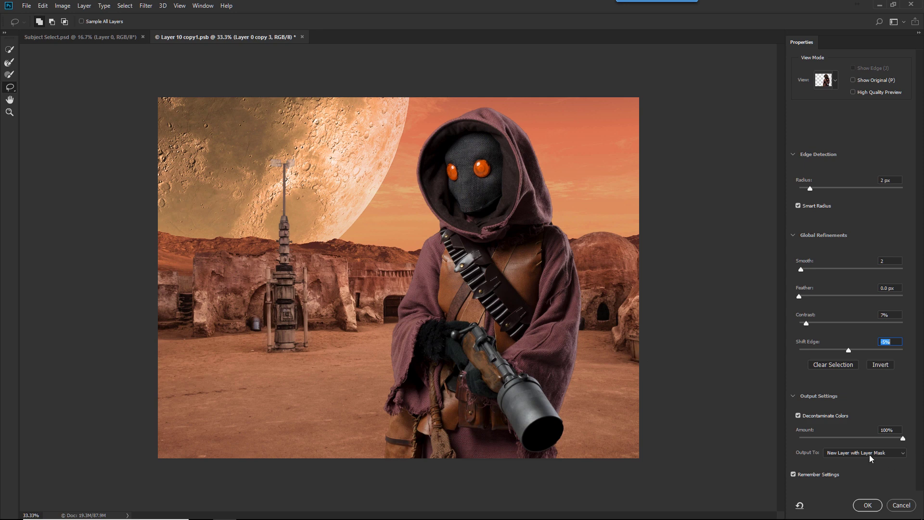
click(864, 505)
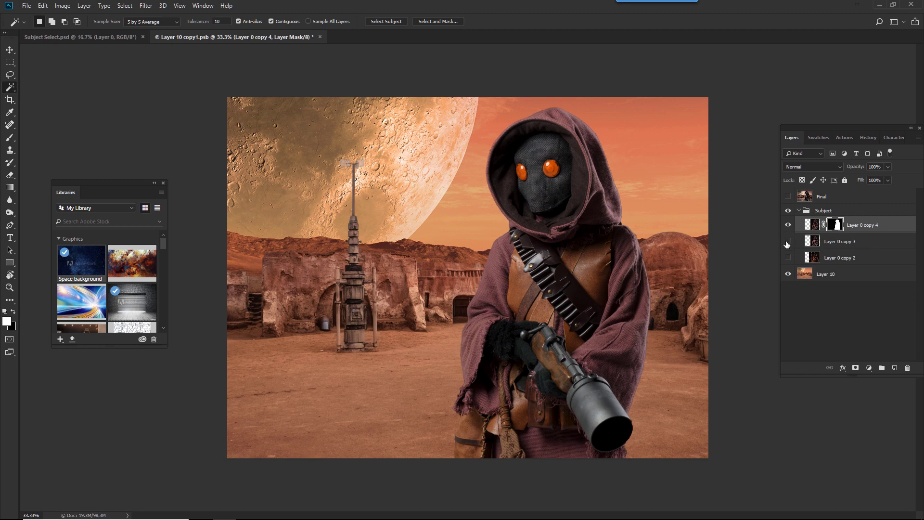
Show the Layer 0 copy 2 pose, select its subject, and duplicate it to Layer 0 copy 5.
click(788, 258)
click(787, 225)
click(840, 257)
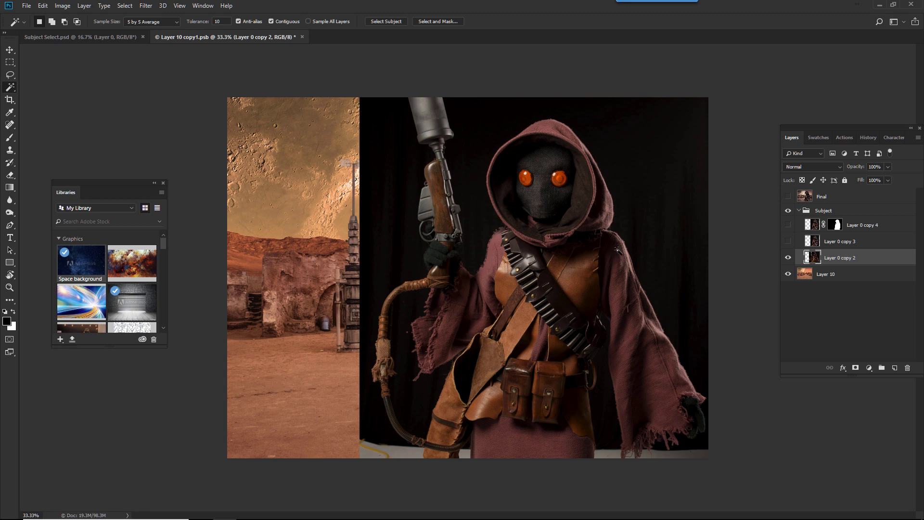
click(379, 21)
key(ctrl+j)
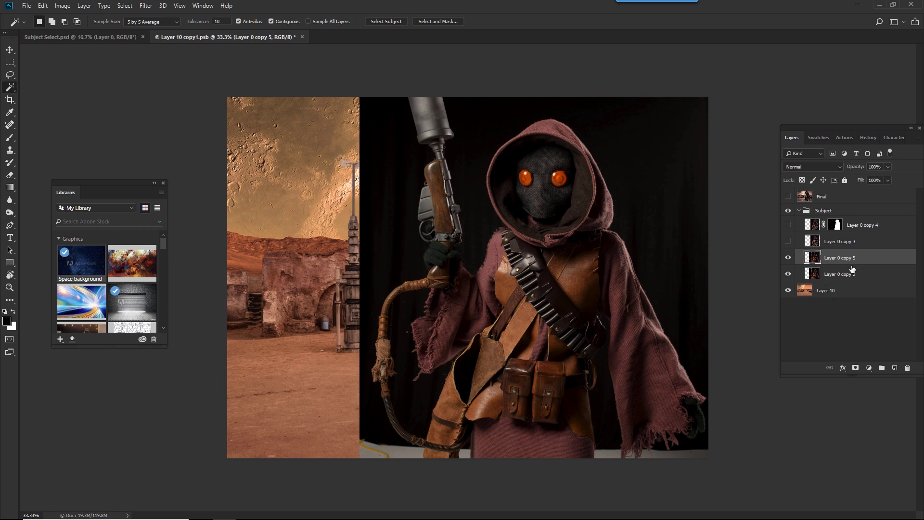
click(873, 371)
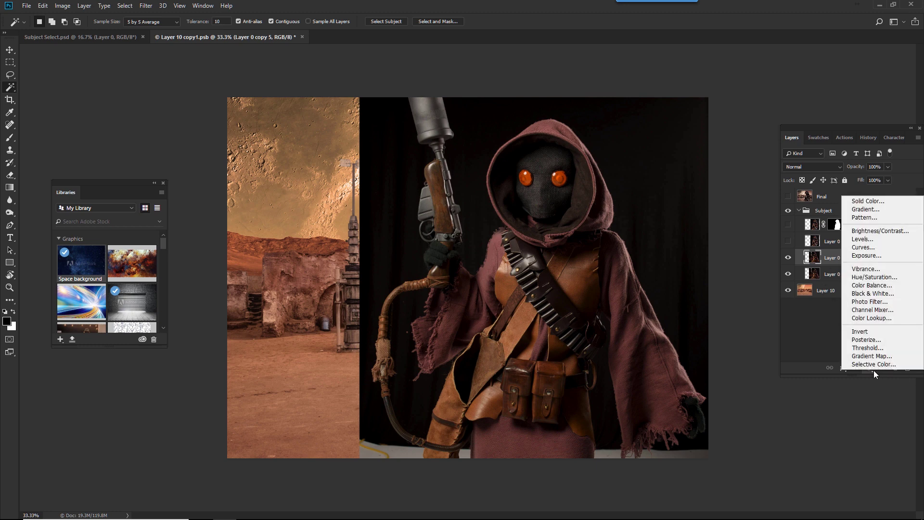
Add a Levels adjustment brightening the midtones, with white point 230 and slightly deeper shadows.
click(869, 241)
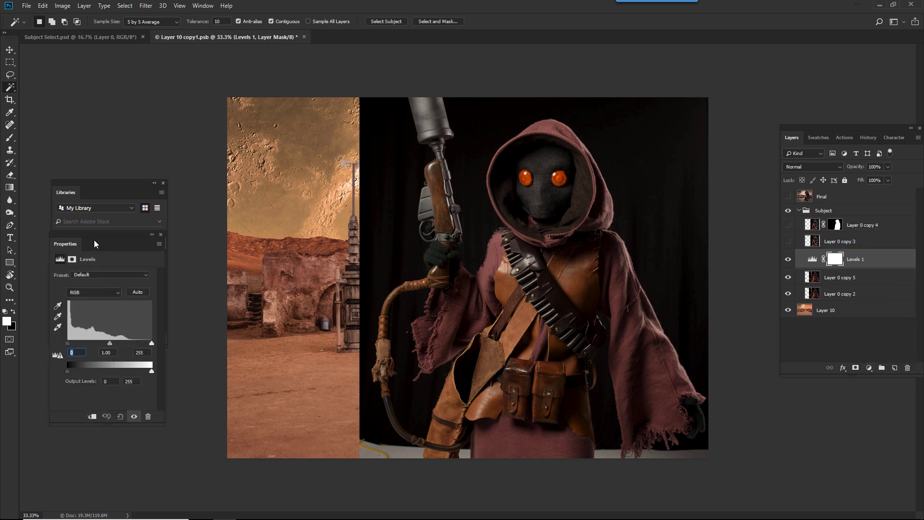
drag(94, 244, 730, 245)
drag(743, 342, 729, 342)
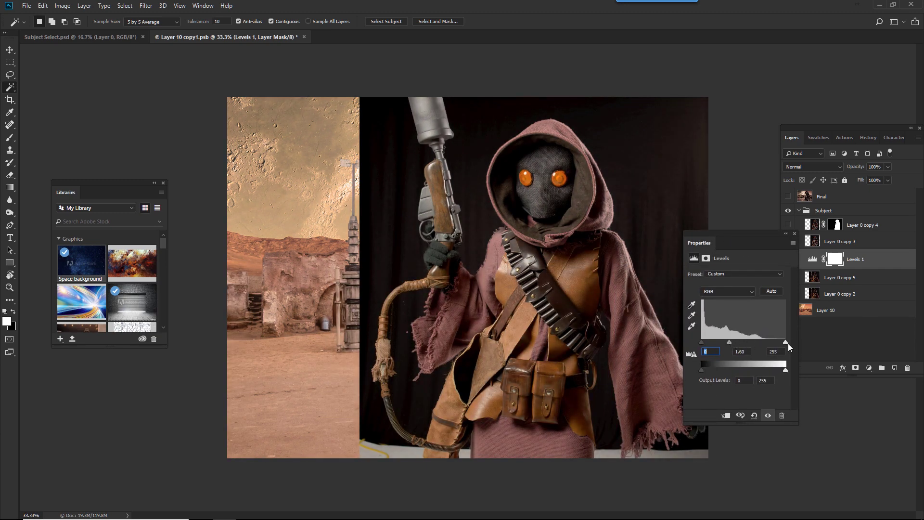
drag(784, 343, 758, 343)
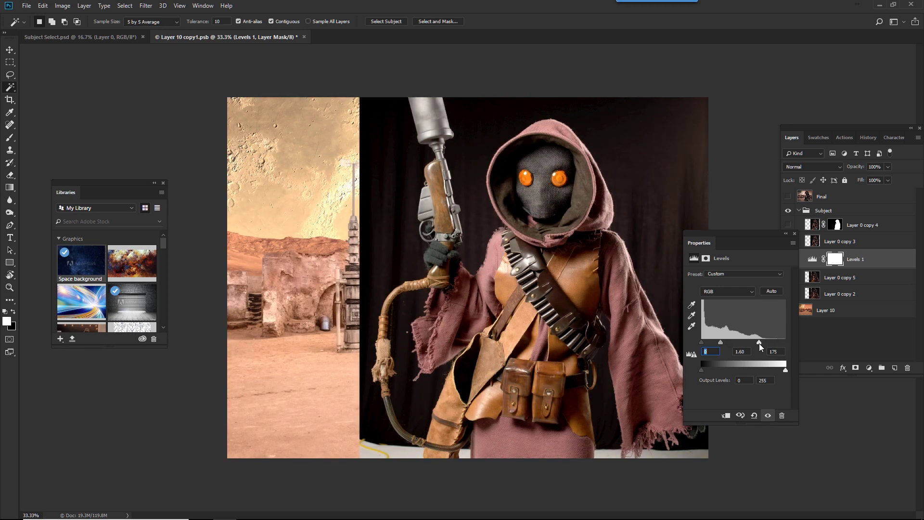
mouse_move(703, 344)
mouse_down()
mouse_move(763, 344)
mouse_move(702, 342)
mouse_up()
Remove the trial Levels adjustment, Select Subject the figure, and lasso-add the left sleeve and glove.
key(Delete)
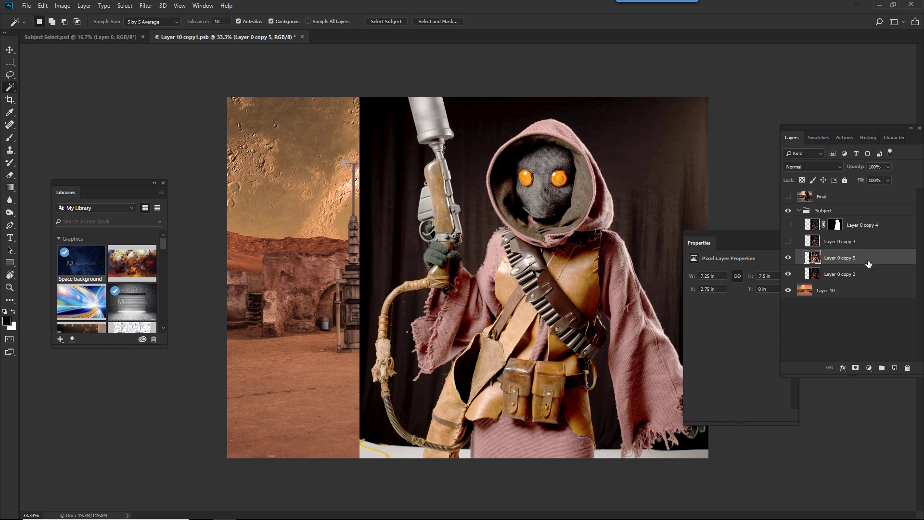
click(388, 21)
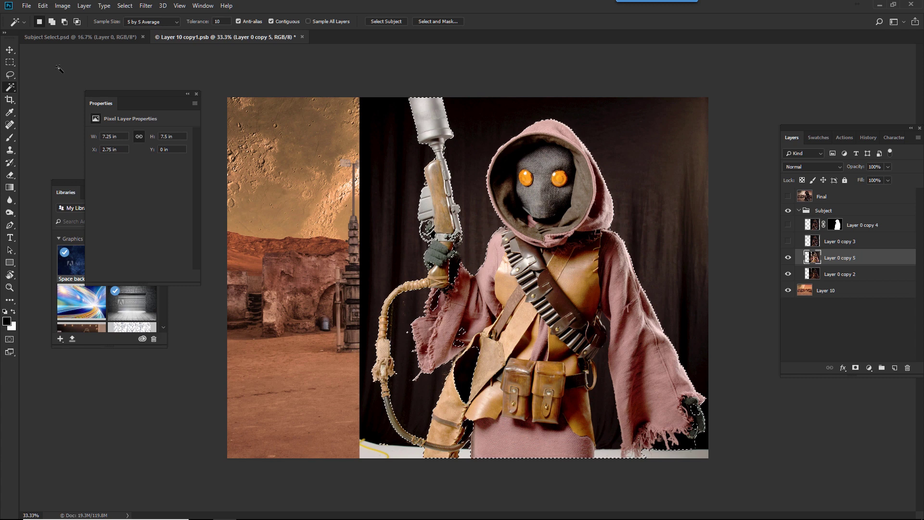
drag(11, 76, 39, 74)
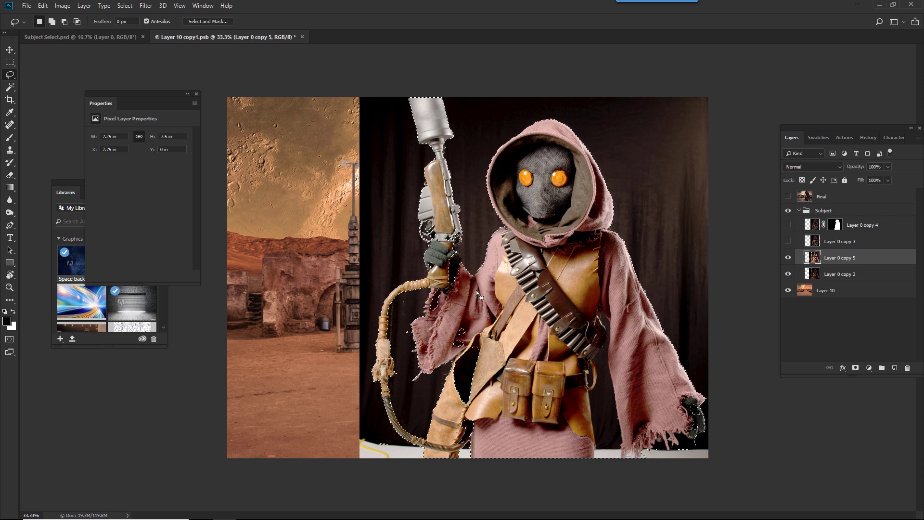
key(shift)
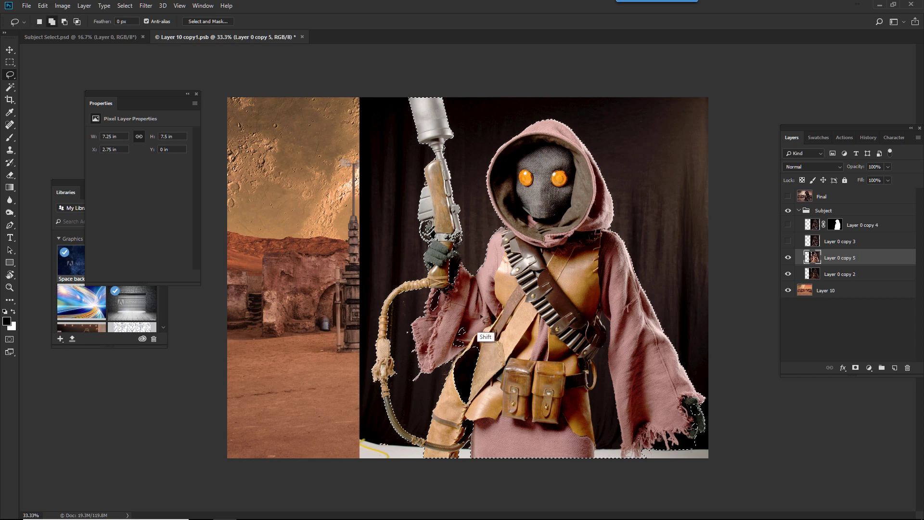
mouse_move(476, 318)
mouse_down()
mouse_move(456, 318)
mouse_move(445, 360)
mouse_move(467, 322)
mouse_up()
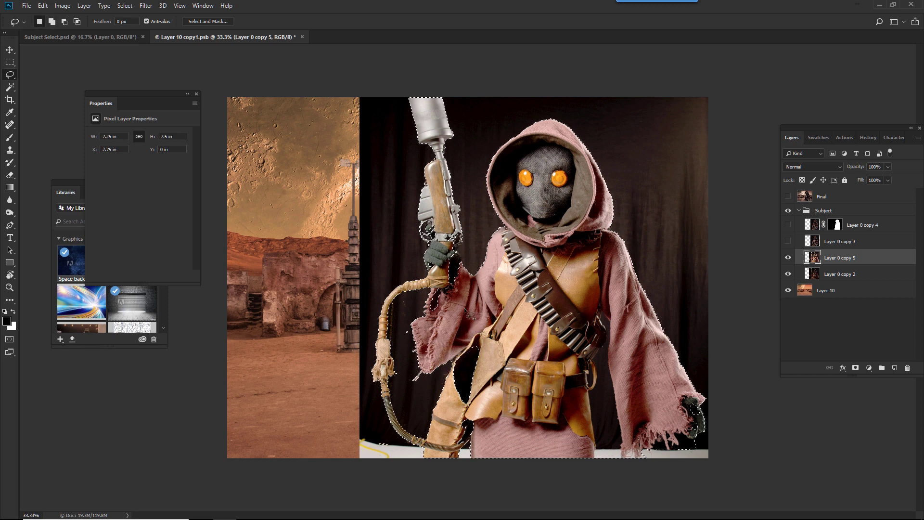
mouse_move(697, 411)
mouse_down()
mouse_move(681, 438)
mouse_move(697, 458)
mouse_move(686, 433)
mouse_up()
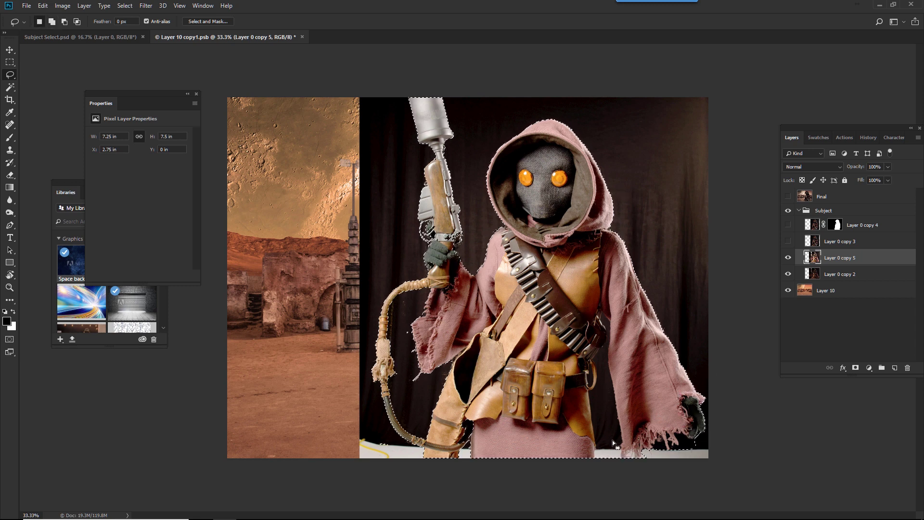
Subtract the dark gap beside the right sleeve with the Magic Wand and lasso-add the bandolier.
click(12, 86)
key(alt)
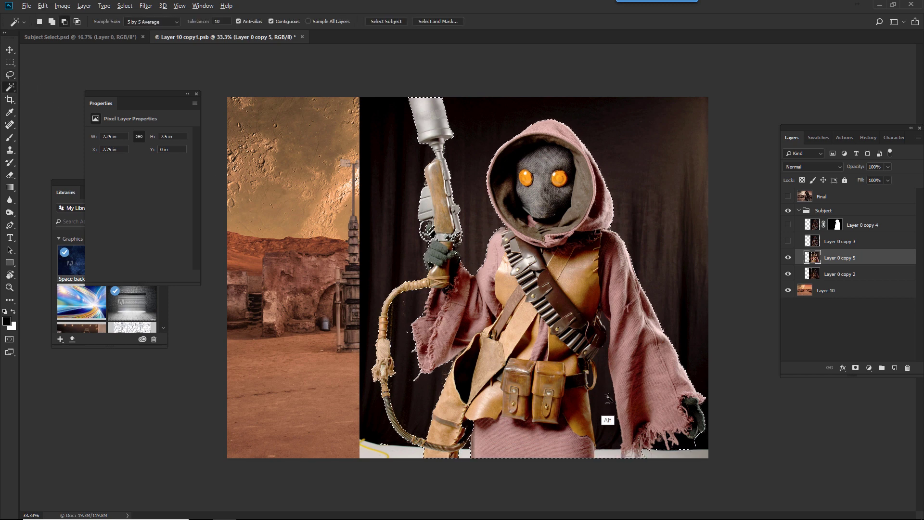
alt+click(608, 413)
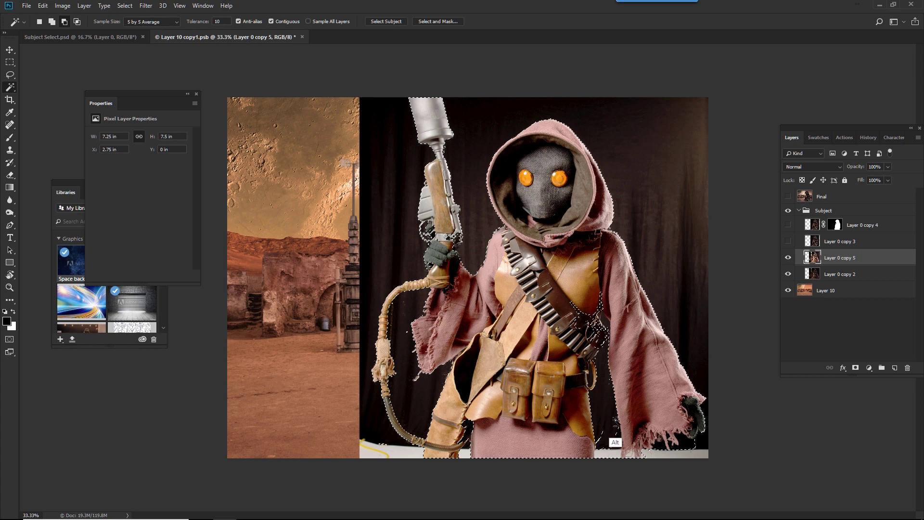
key(l)
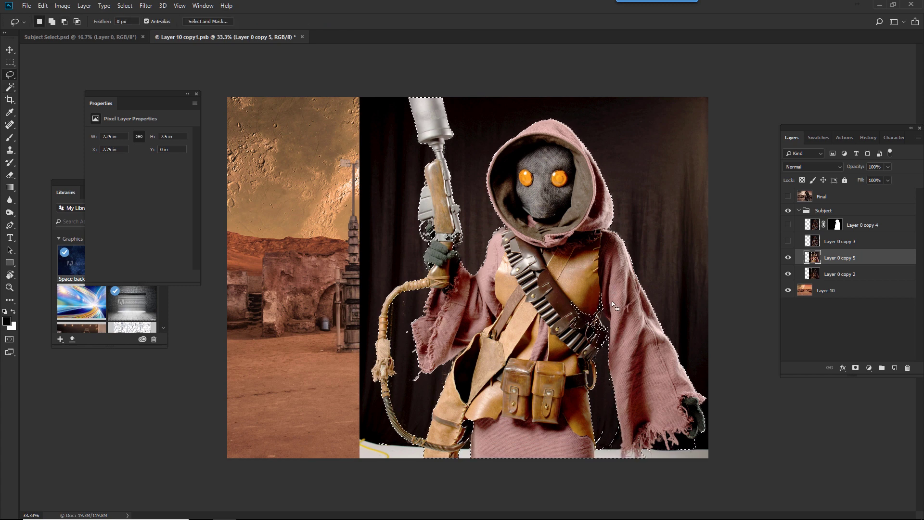
mouse_move(611, 301)
mouse_down()
mouse_move(596, 279)
mouse_move(568, 291)
mouse_move(563, 356)
mouse_move(606, 354)
mouse_move(610, 295)
mouse_up()
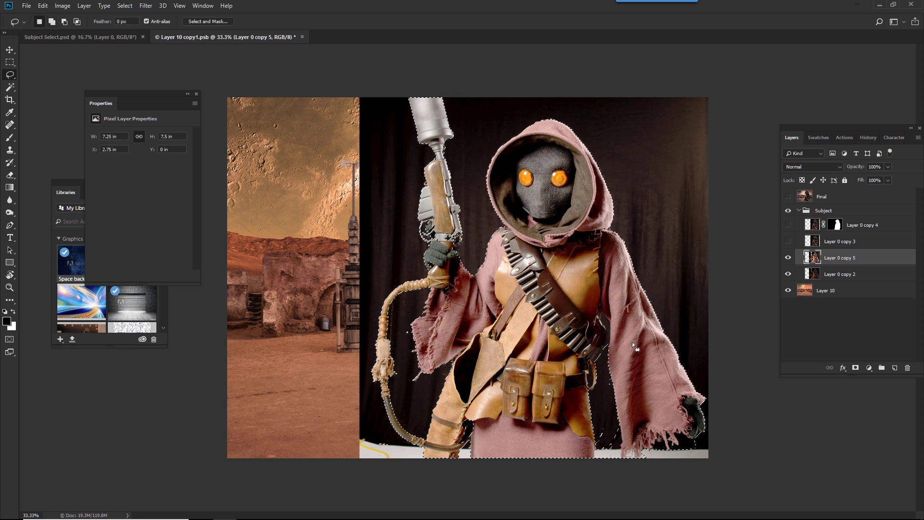
key(ctrl+plus)
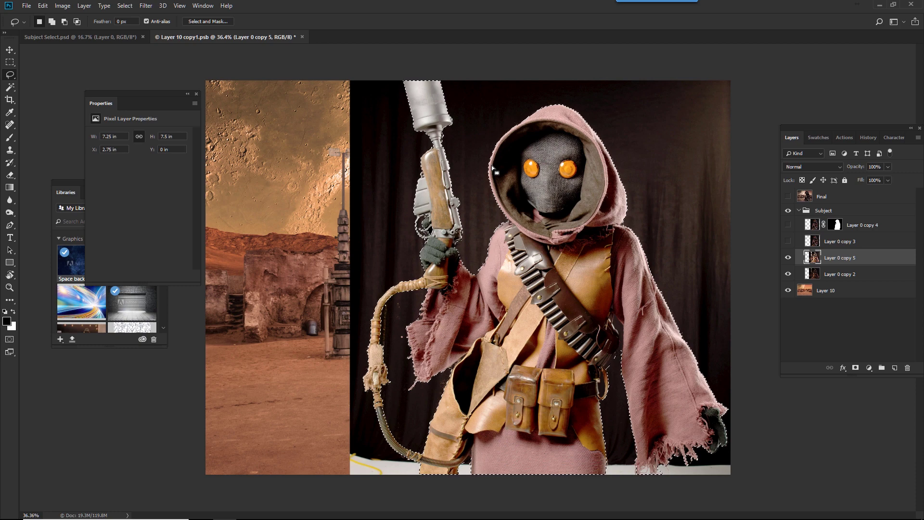
From Layer 0 copy 2, refine the edges with the Refine Edge Brush into masked Layer 0 copy 6.
click(845, 277)
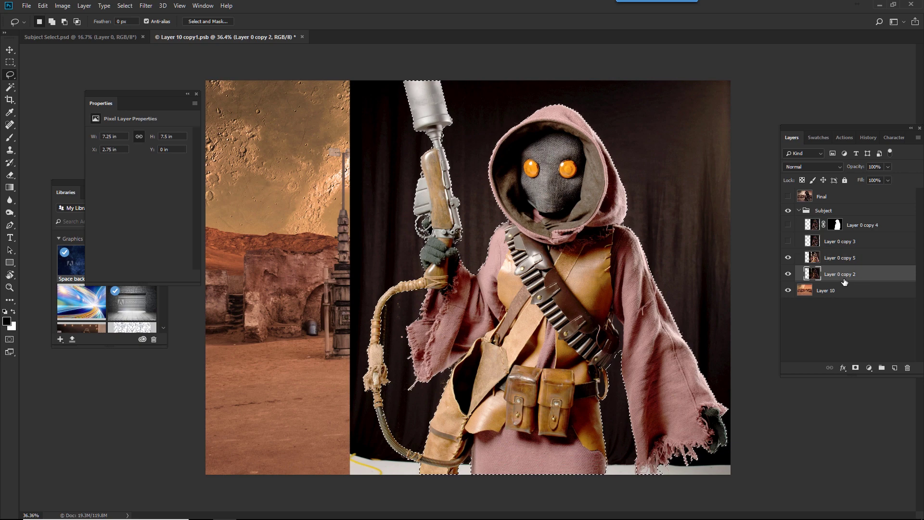
click(788, 258)
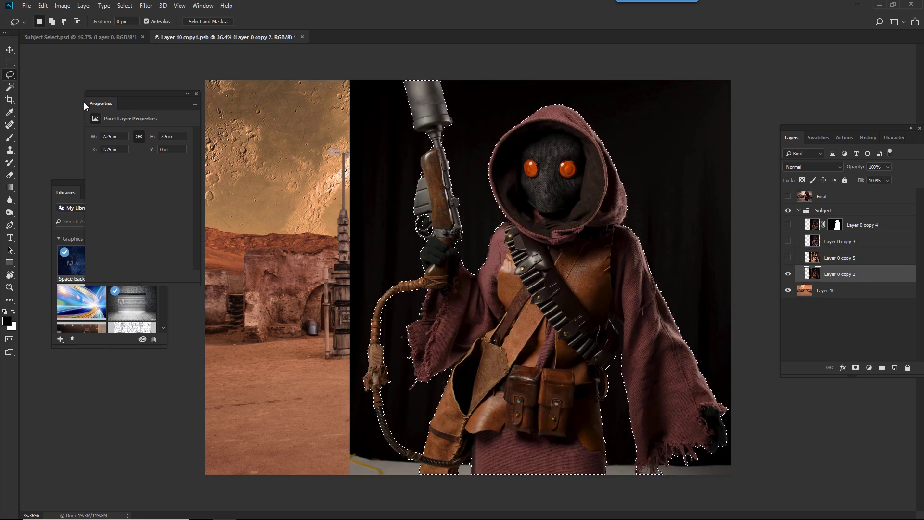
click(9, 87)
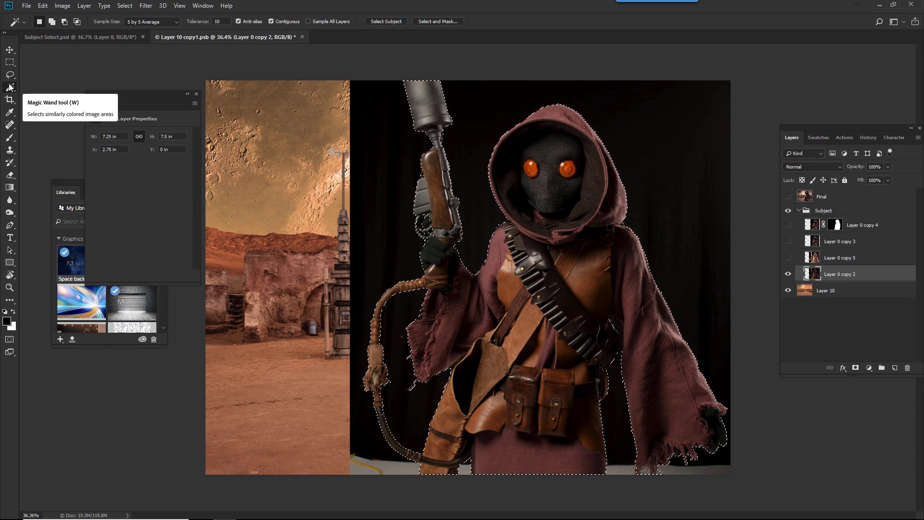
click(429, 22)
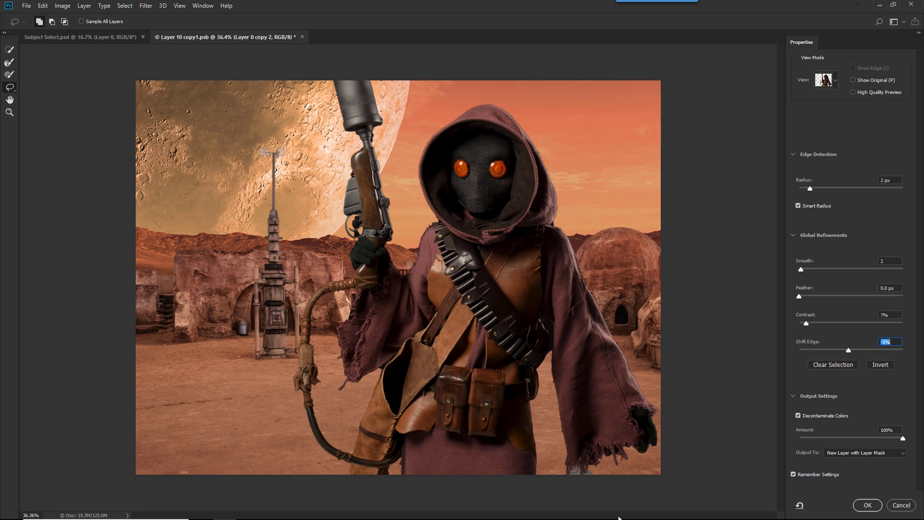
click(10, 74)
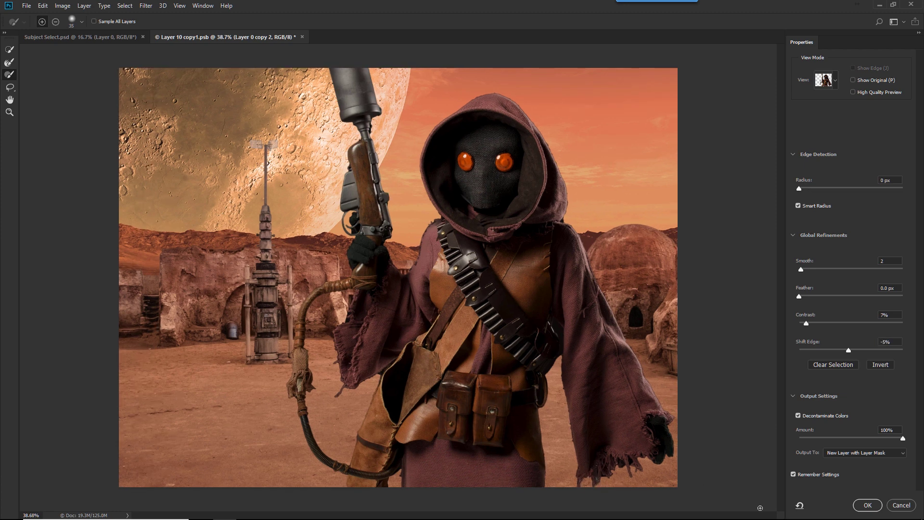
click(867, 505)
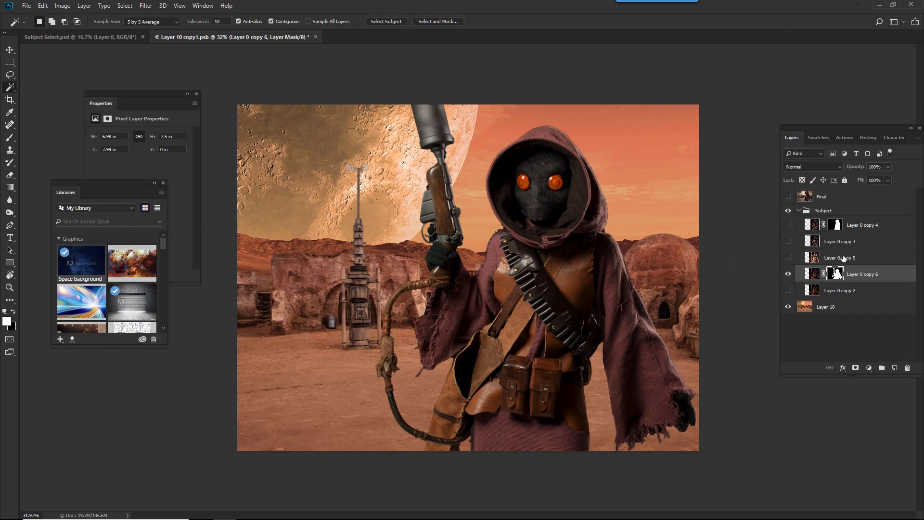
Delete Layer 0 copy 5, compare both cut-outs, and leave only the low-gun Layer 0 copy 4 visible.
drag(843, 258, 907, 368)
click(788, 225)
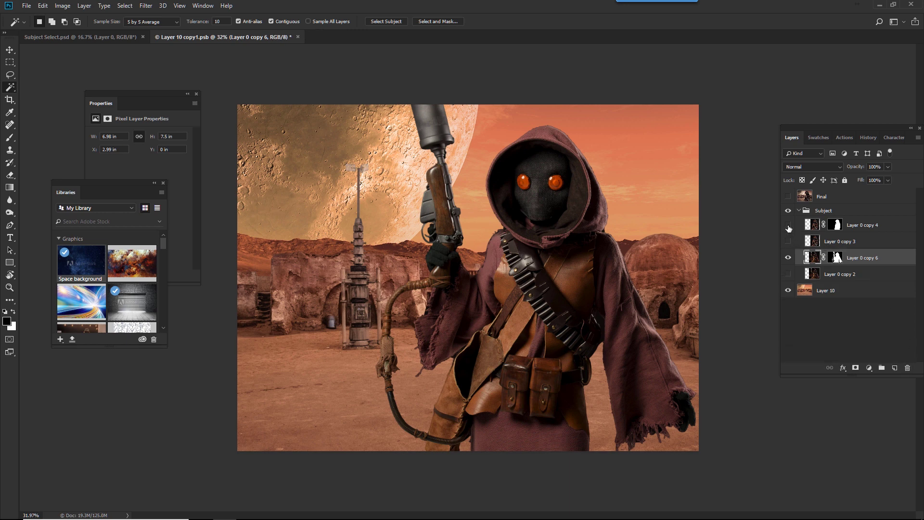
click(790, 258)
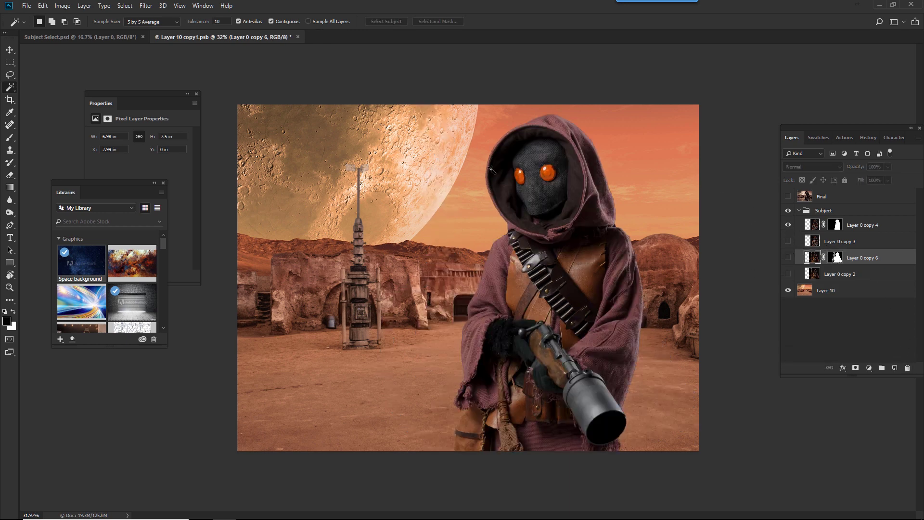
click(788, 225)
click(788, 258)
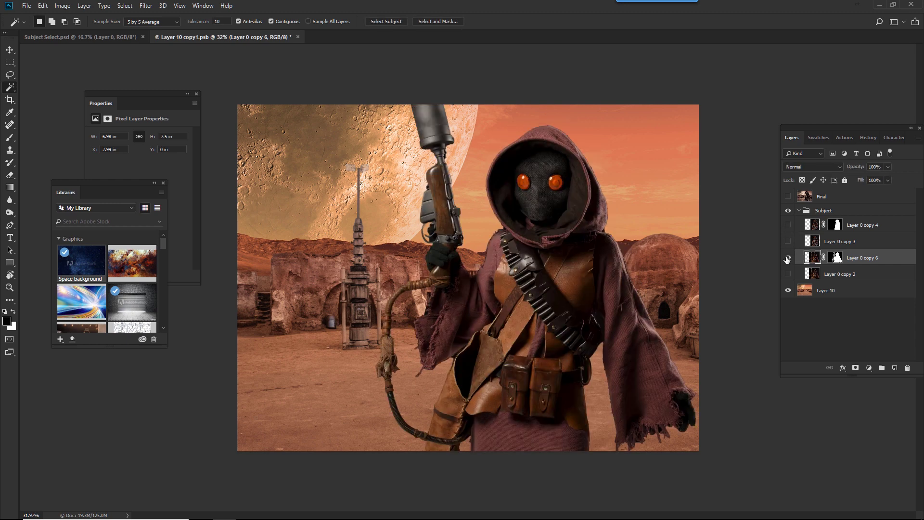
click(787, 259)
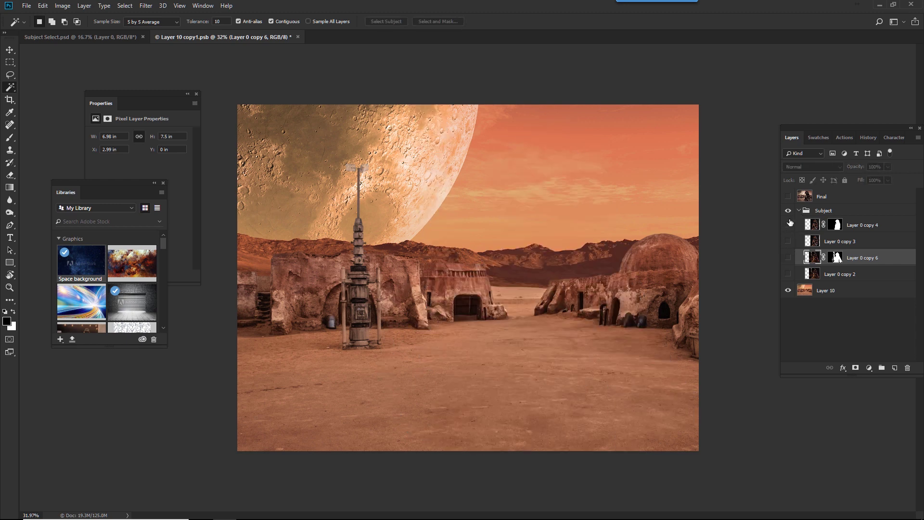
click(788, 224)
click(836, 213)
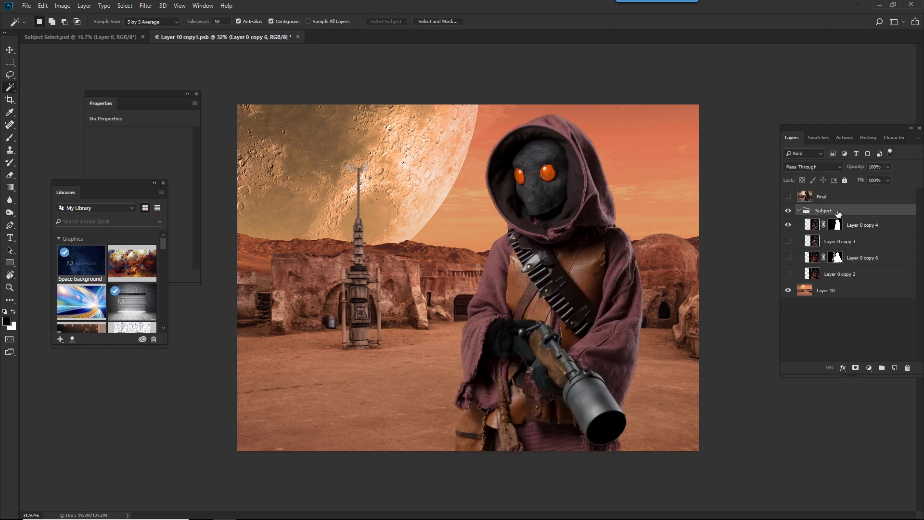
Convert the Subject group to a smart object, then combine it with desert Layer 10 into one.
right_click(838, 214)
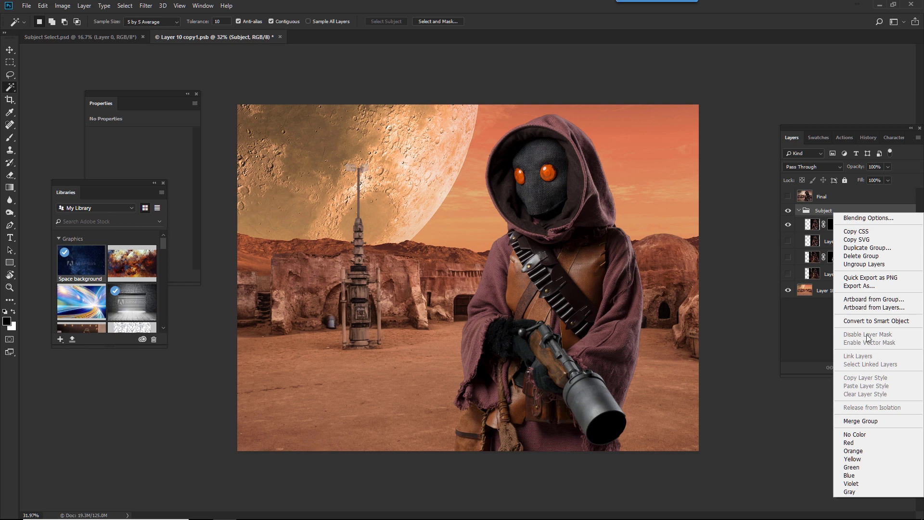
click(867, 319)
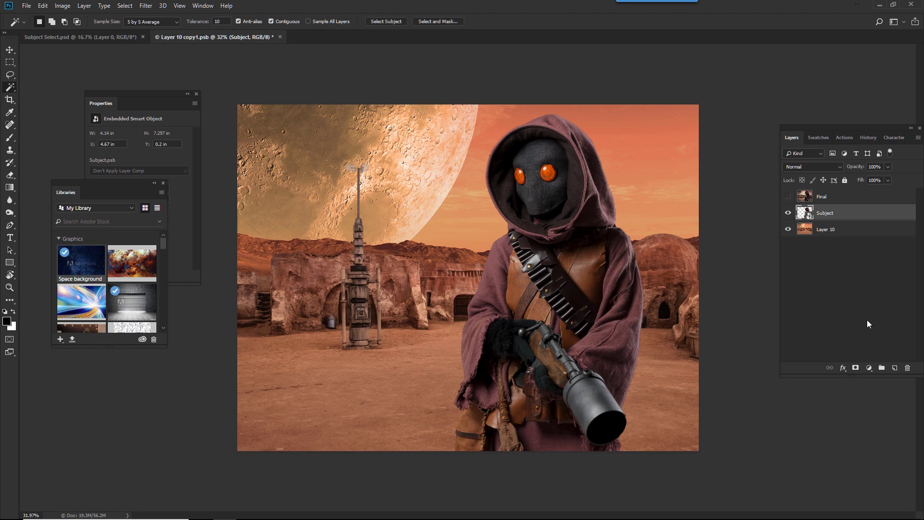
shift+click(840, 230)
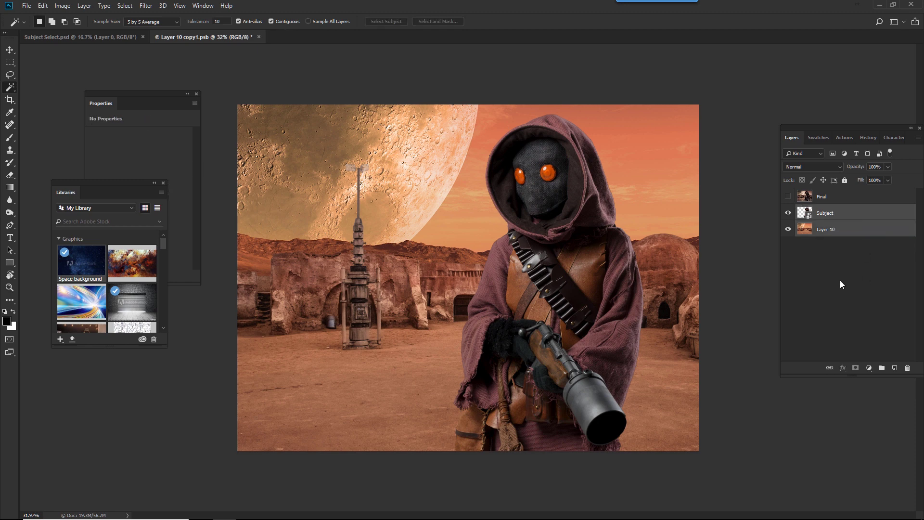
right_click(855, 208)
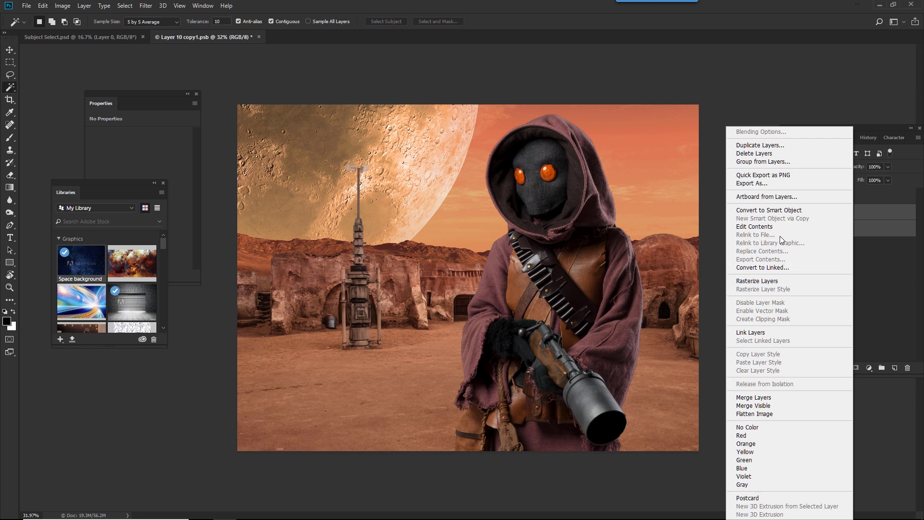
click(796, 212)
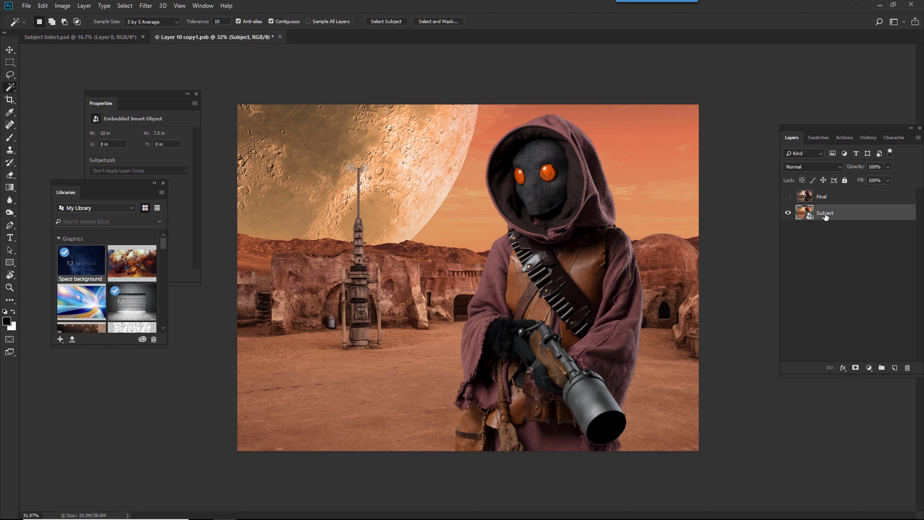
Inspect and close Subject1.psb, then launch Filter > Skylum Software > Luminar 2018.
double_click(802, 214)
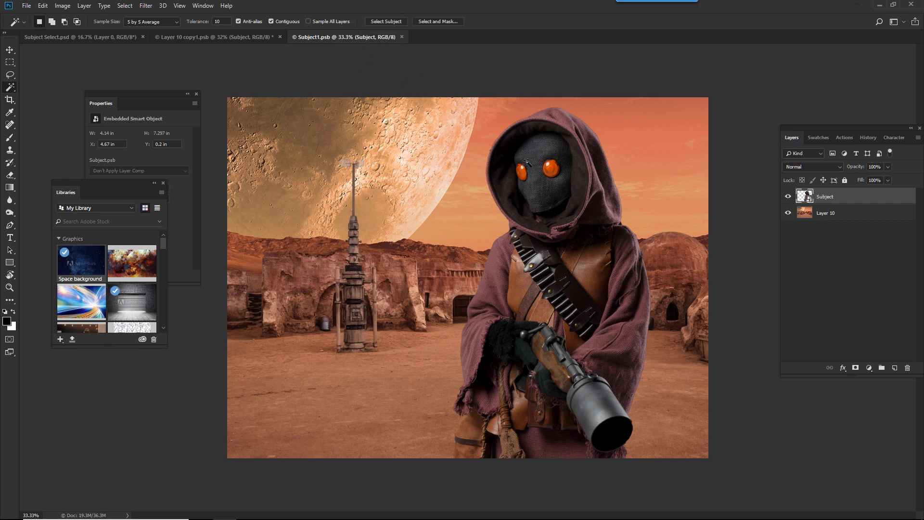
click(400, 37)
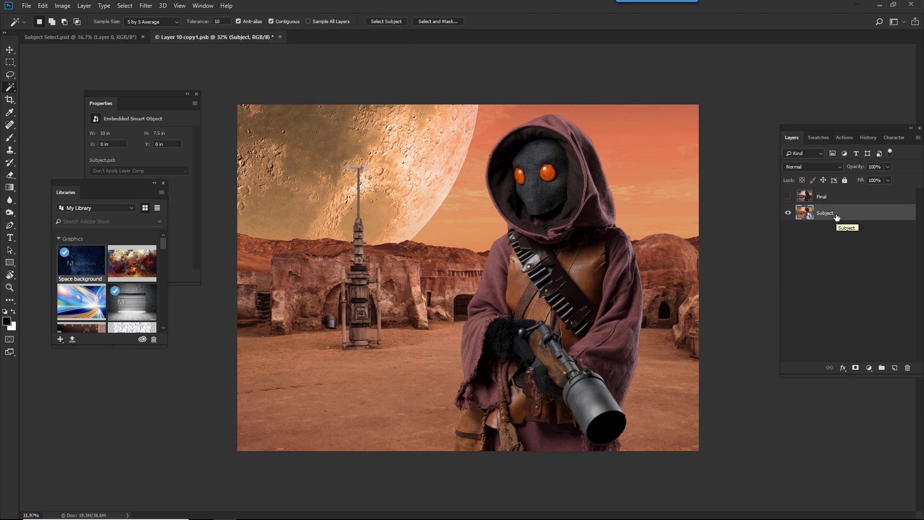
click(146, 6)
mouse_move(162, 240)
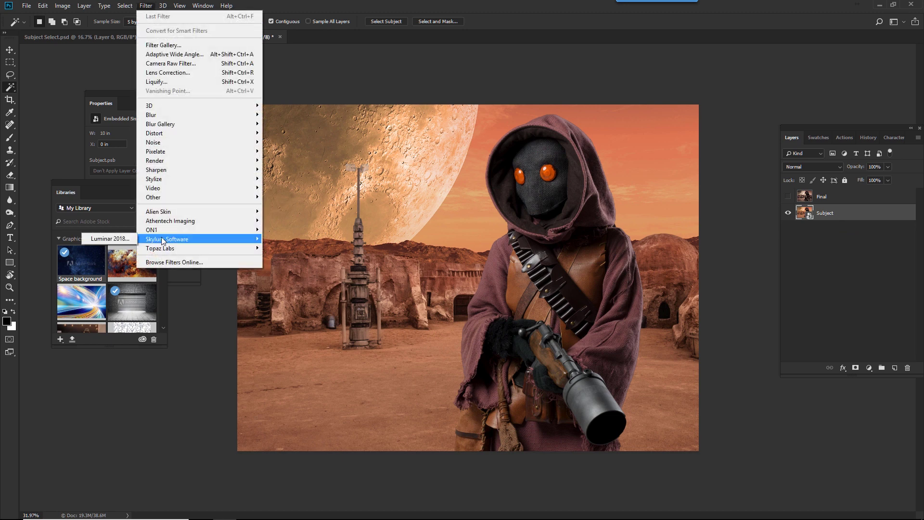
click(117, 239)
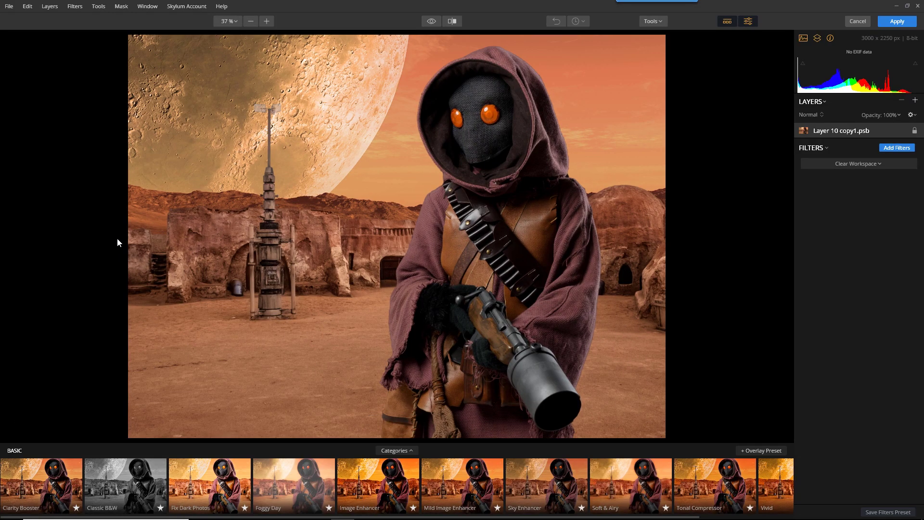
Apply the Dramatic Grungy preset and reduce its amount to 78.
click(394, 449)
click(348, 308)
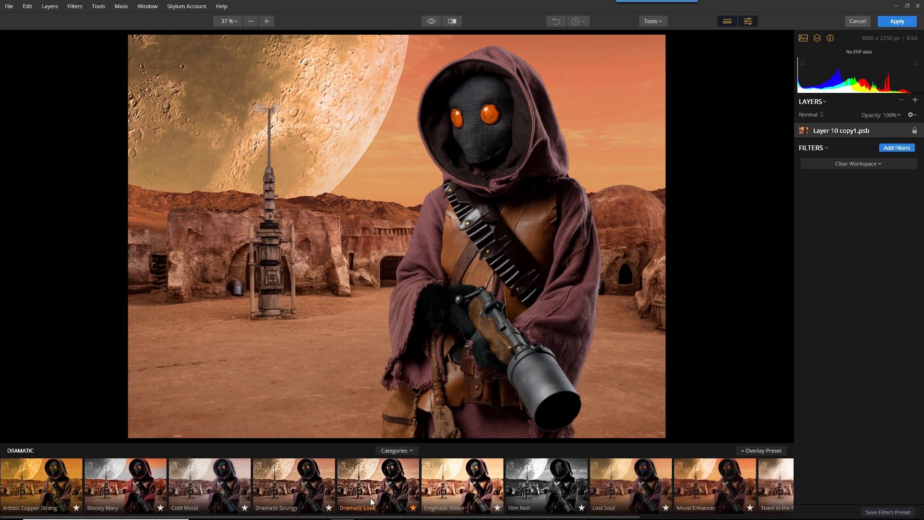
click(306, 494)
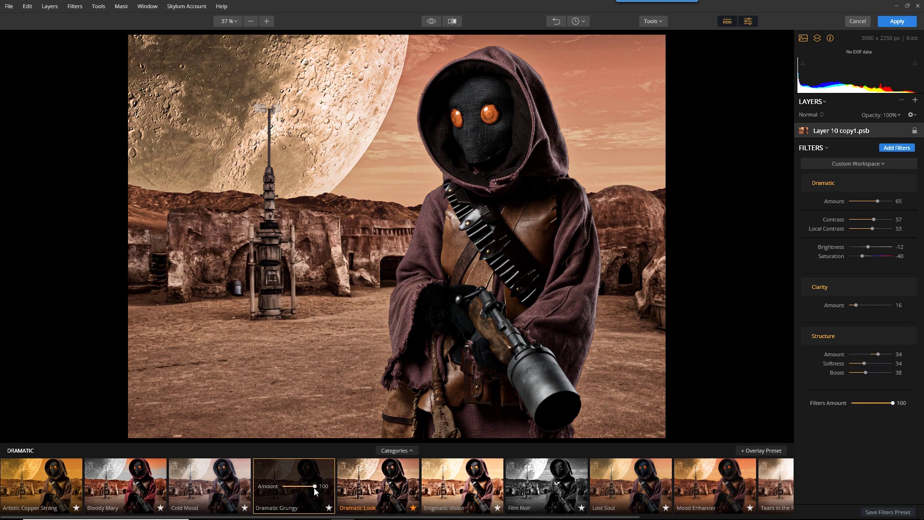
drag(315, 487, 303, 487)
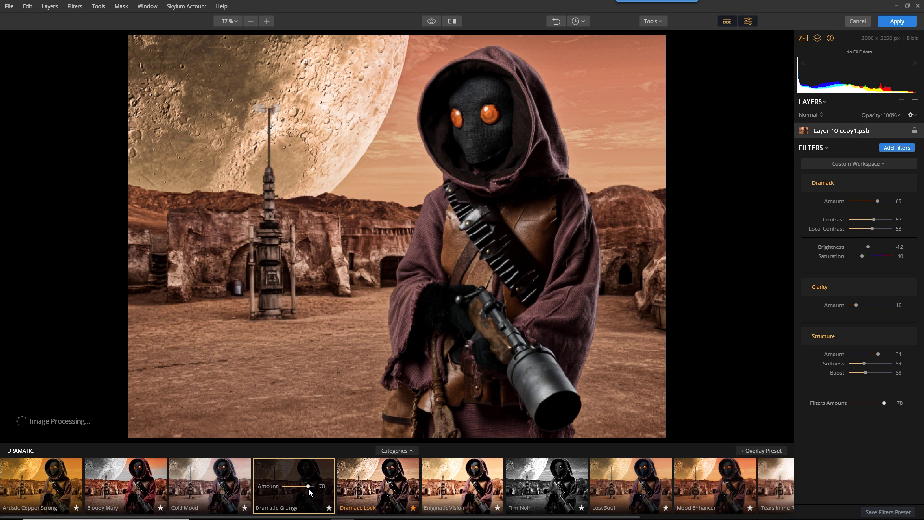
Add an adjustment layer with a Vignette filter to darken the image edges.
click(896, 148)
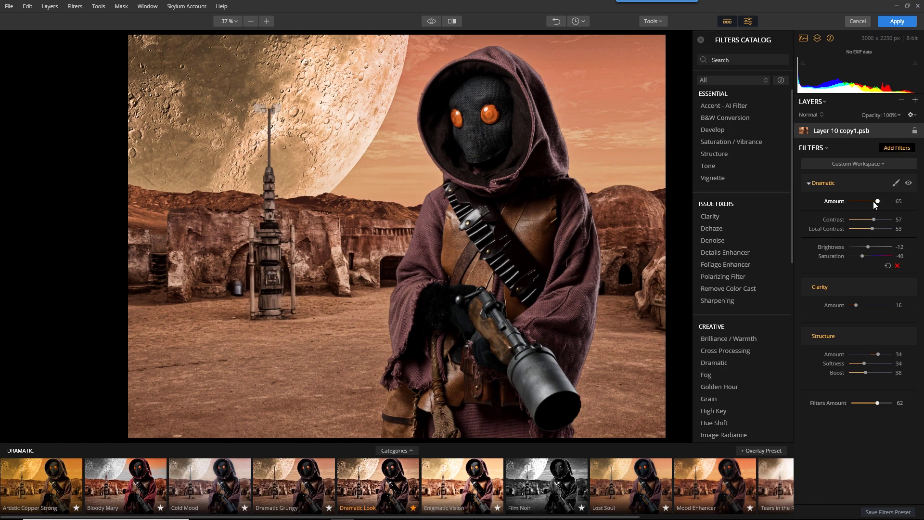
click(915, 100)
click(846, 116)
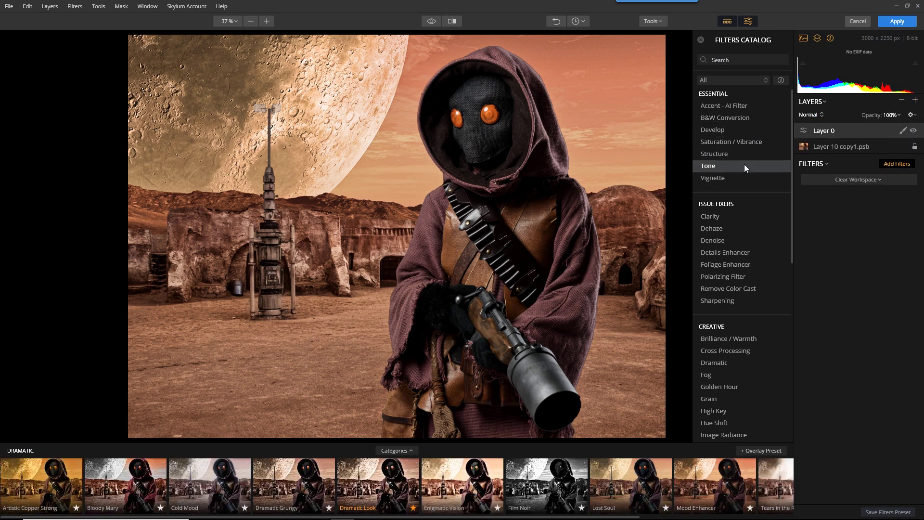
click(744, 177)
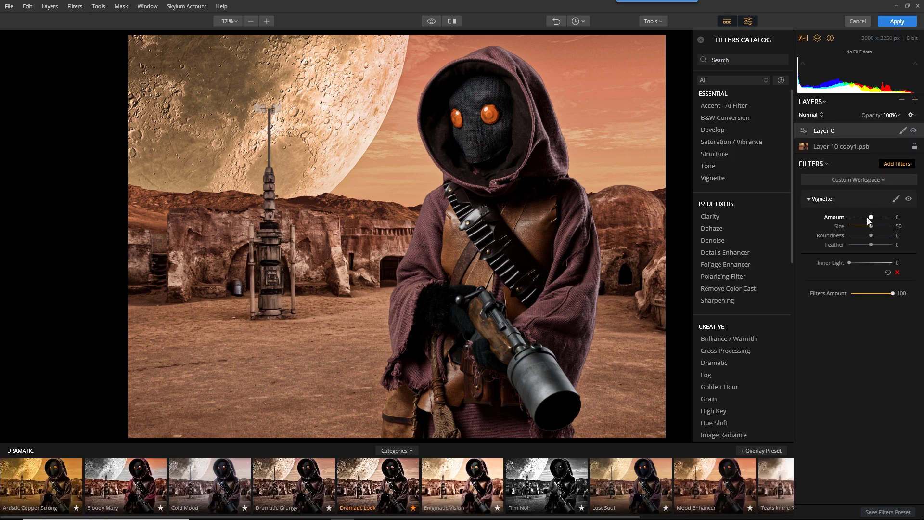
drag(869, 217, 856, 218)
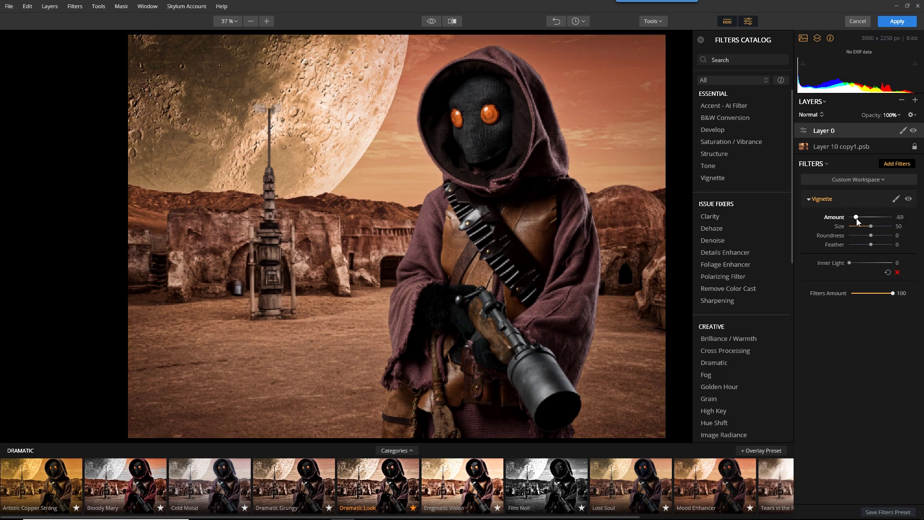
Add a second layer with Saturation/Vibrance lowering Saturation to -33, and apply back to Photoshop.
click(911, 115)
click(911, 115)
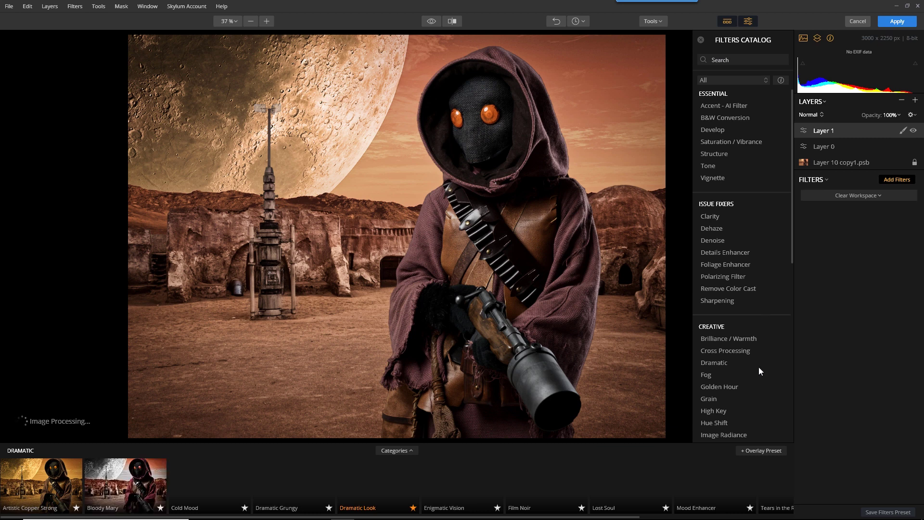
click(761, 141)
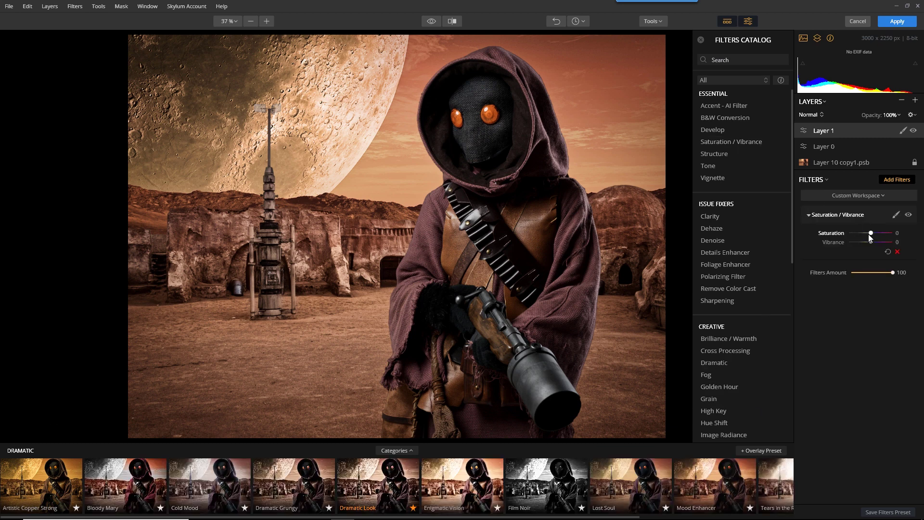
drag(868, 233, 863, 235)
click(898, 23)
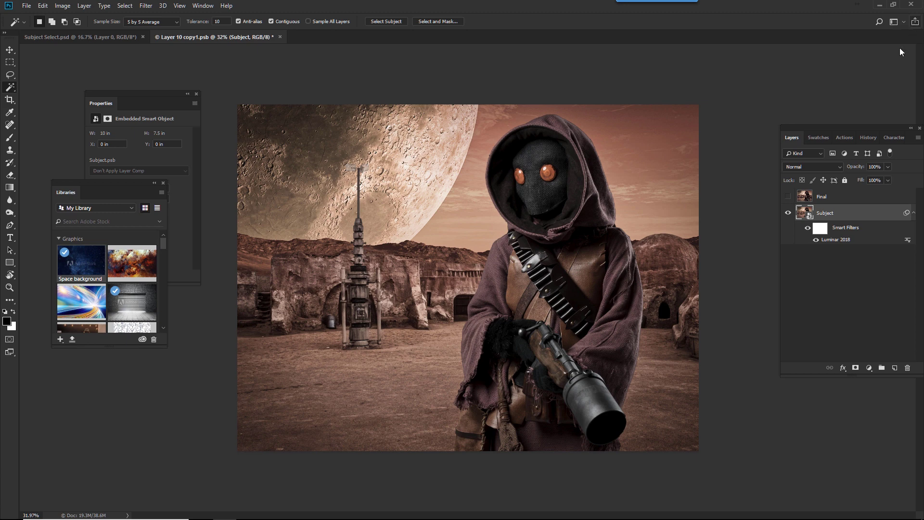
In nested Subject2.psb, show Layer 0 copy 6 instead of copy 4, then save and close it.
double_click(809, 216)
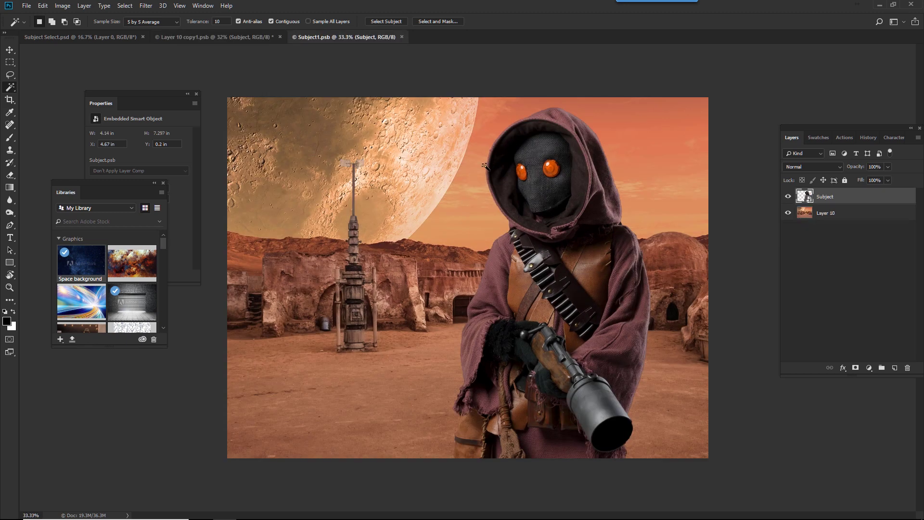
click(227, 39)
double_click(804, 210)
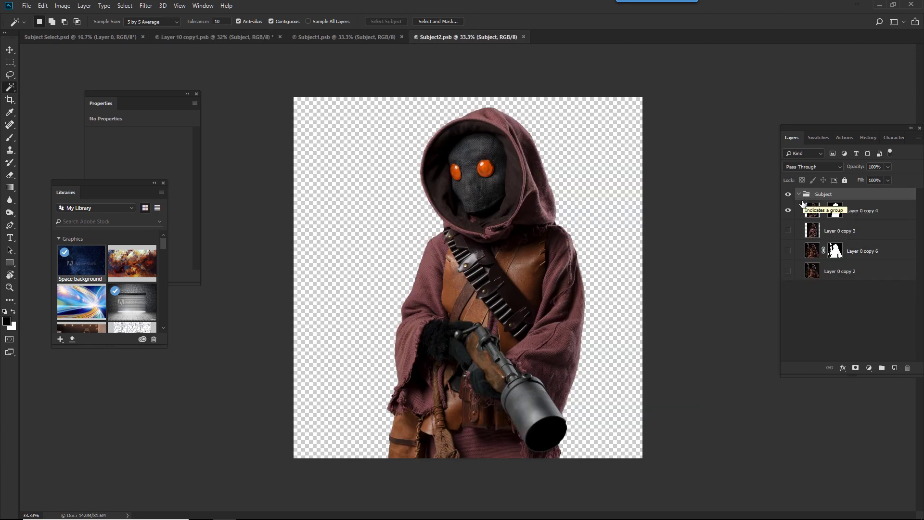
click(788, 251)
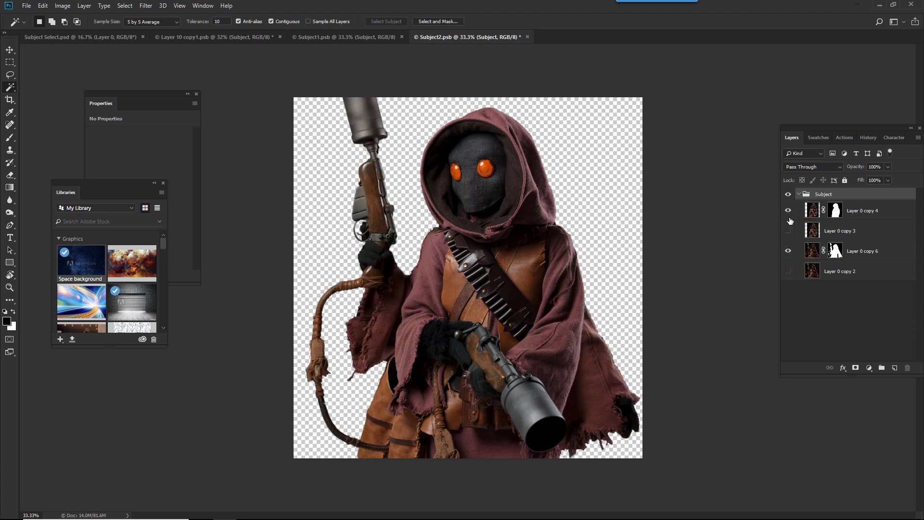
click(788, 211)
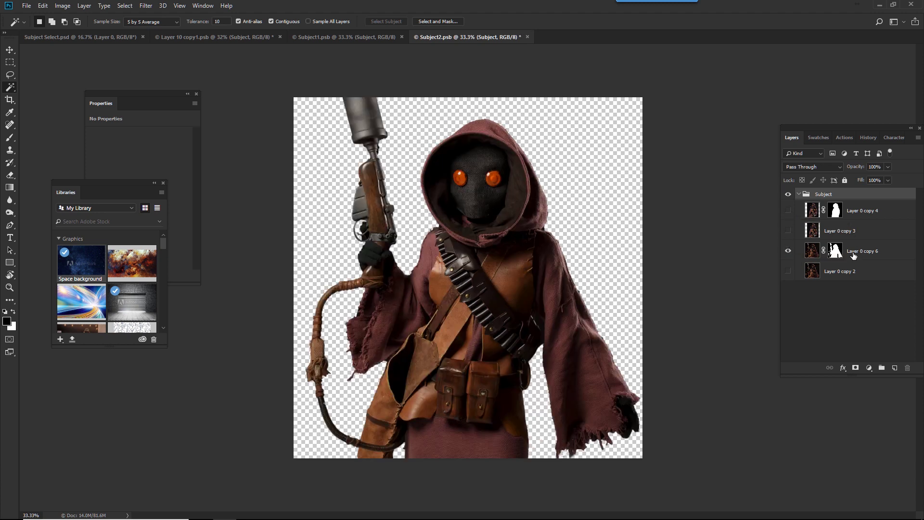
key(ctrl+s)
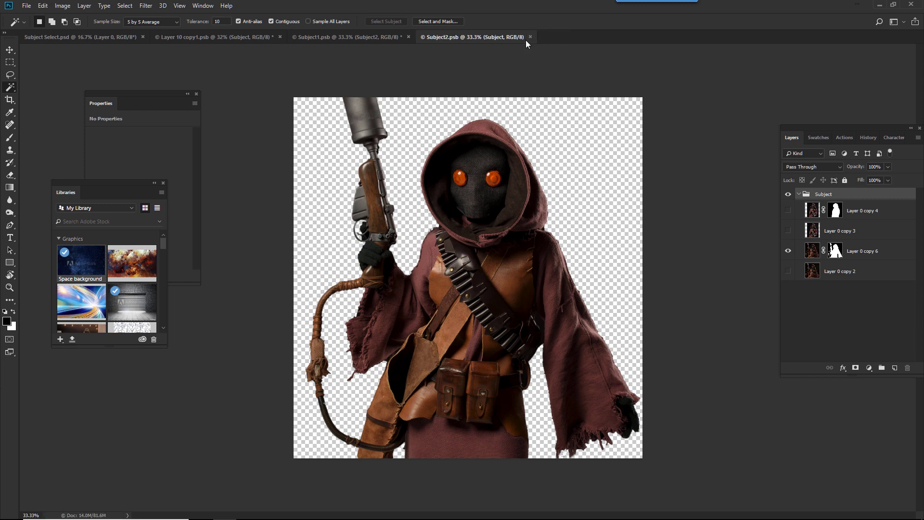
click(530, 36)
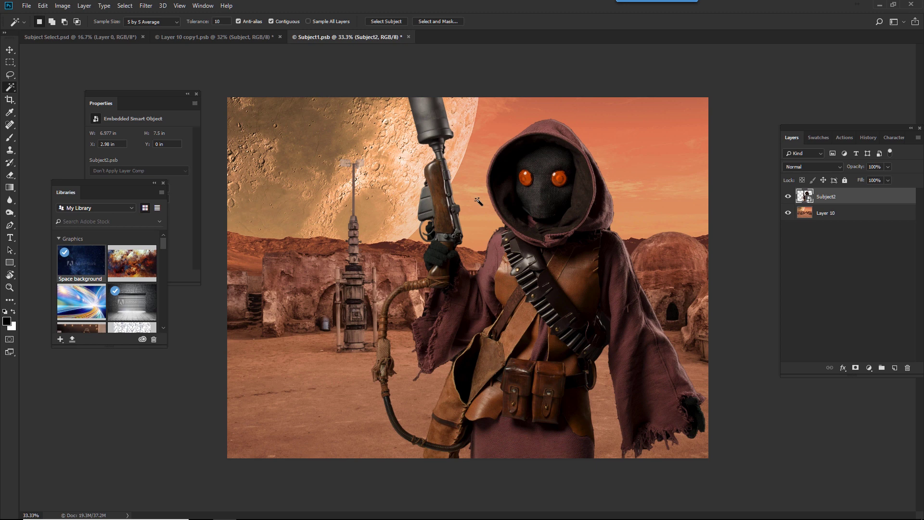
Save and close Subject1.psb, then switch to the Subject Select document.
key(ctrl+s)
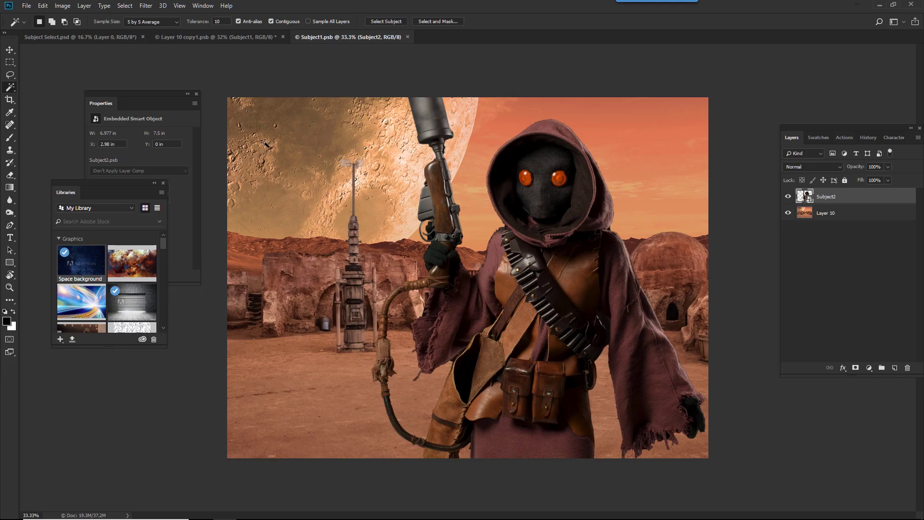
click(407, 36)
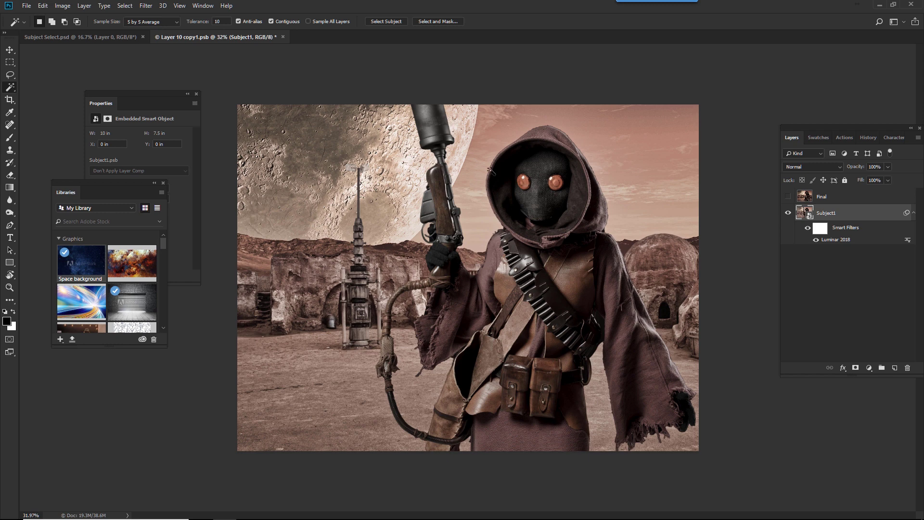
click(89, 35)
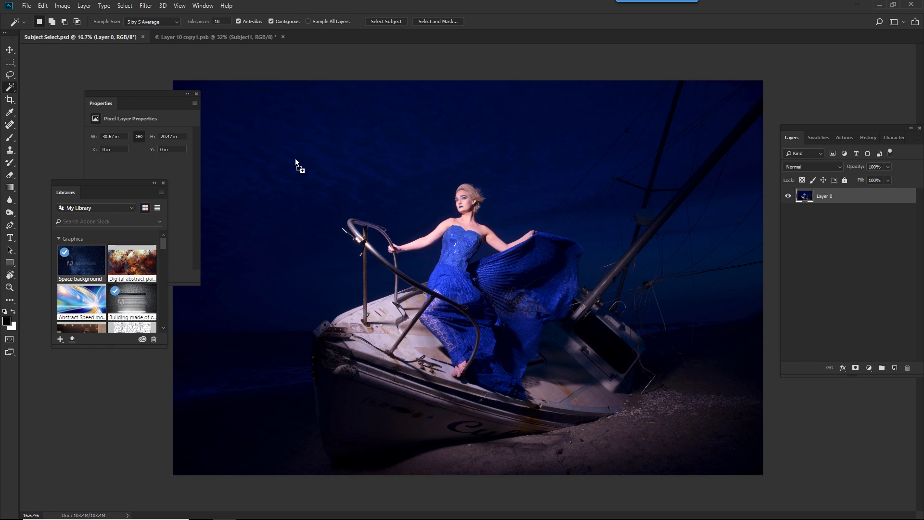
Place the Space background star image from Libraries, enlarged over the photo's upper-left sky.
drag(295, 158, 296, 158)
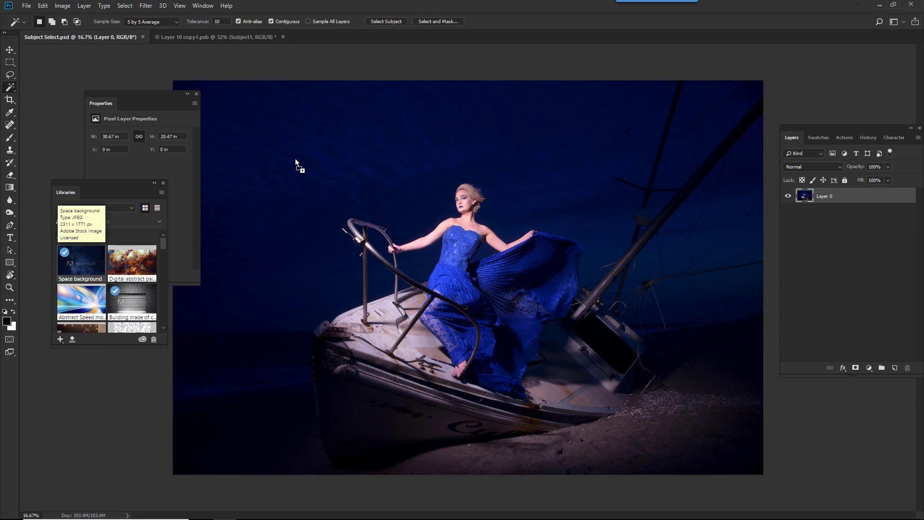
drag(128, 95, 124, 73)
click(132, 81)
drag(259, 128, 212, 107)
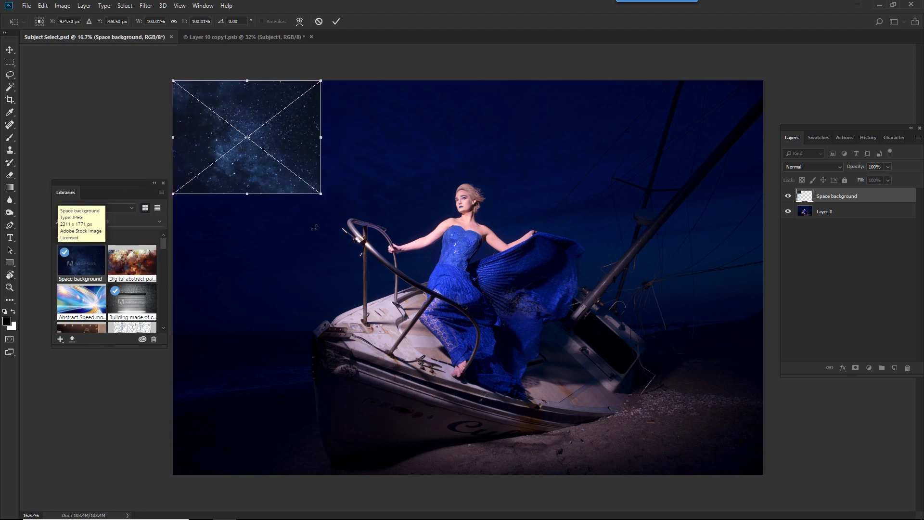
drag(322, 195, 495, 369)
key(w)
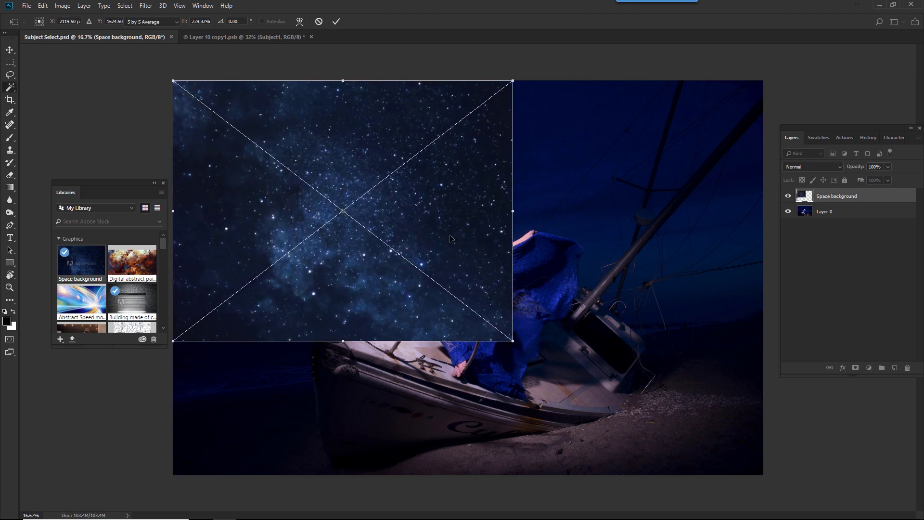
Set the star layer to Exclusion blend mode at 54% opacity.
click(841, 168)
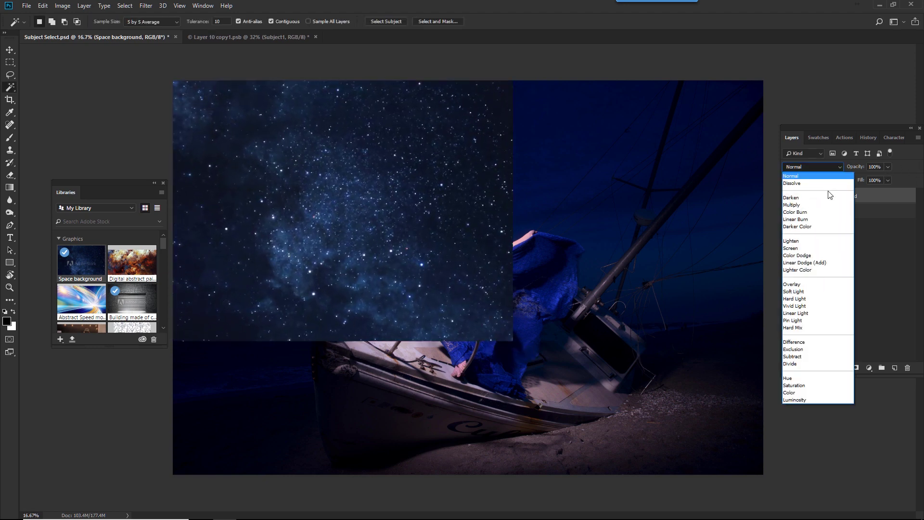
click(810, 349)
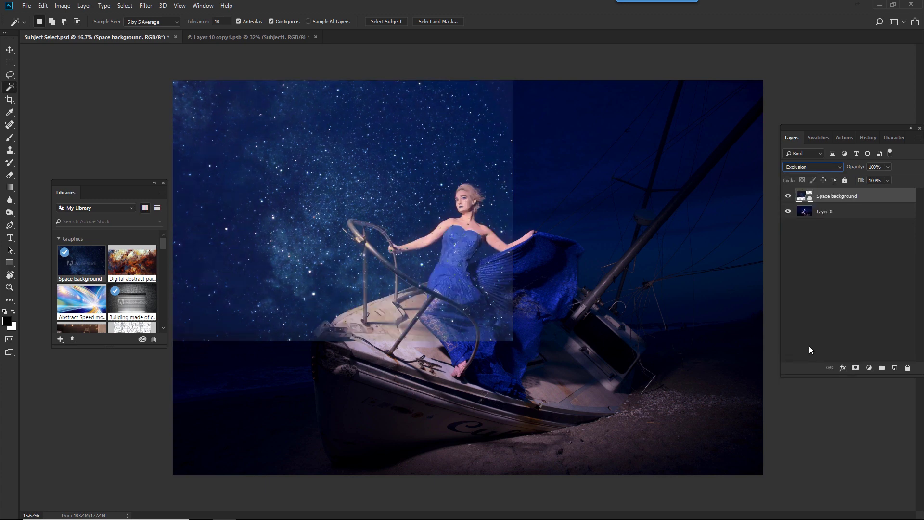
click(887, 180)
drag(859, 180, 859, 180)
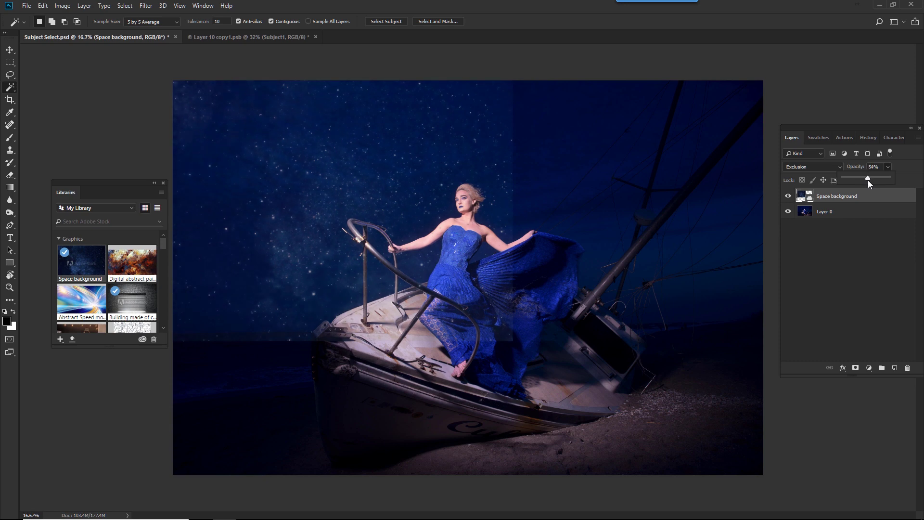
Duplicate the star layer, flip it horizontally over the right sky, and merge both layers.
click(866, 197)
key(ctrl+j)
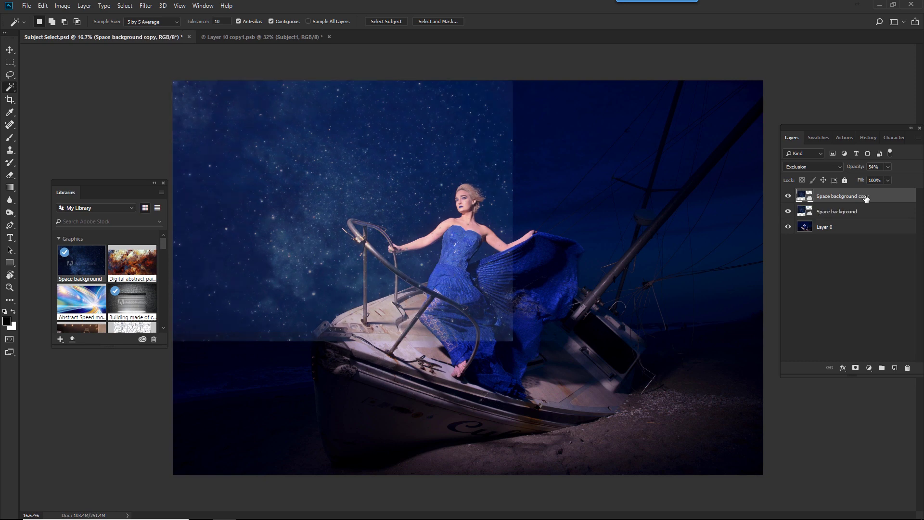
key(ctrl+t)
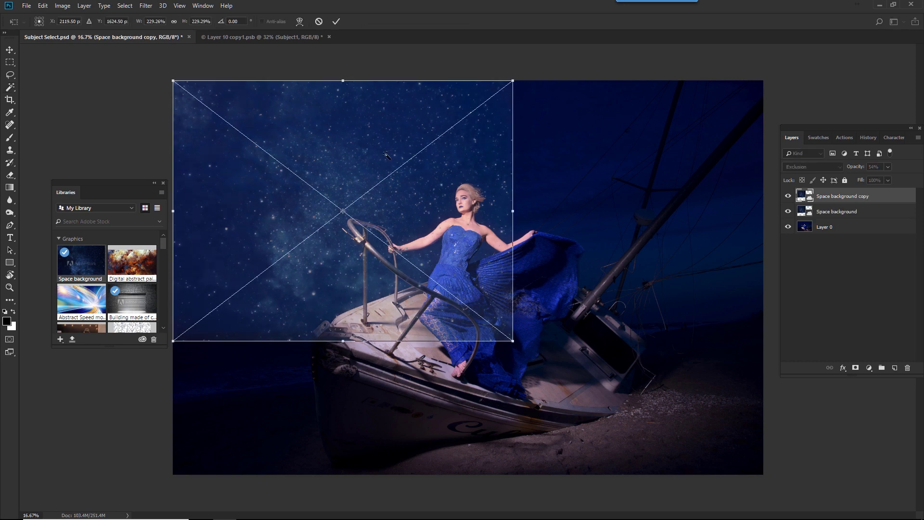
right_click(414, 163)
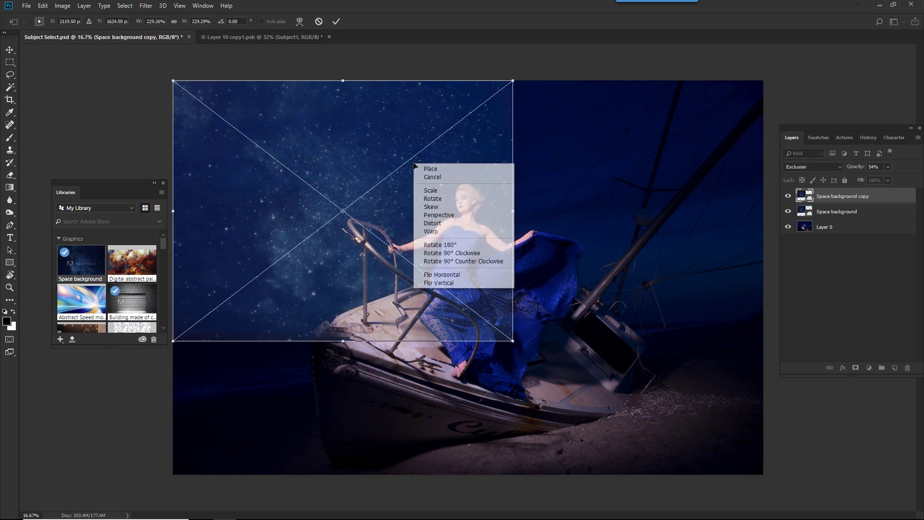
click(455, 272)
drag(402, 190, 745, 192)
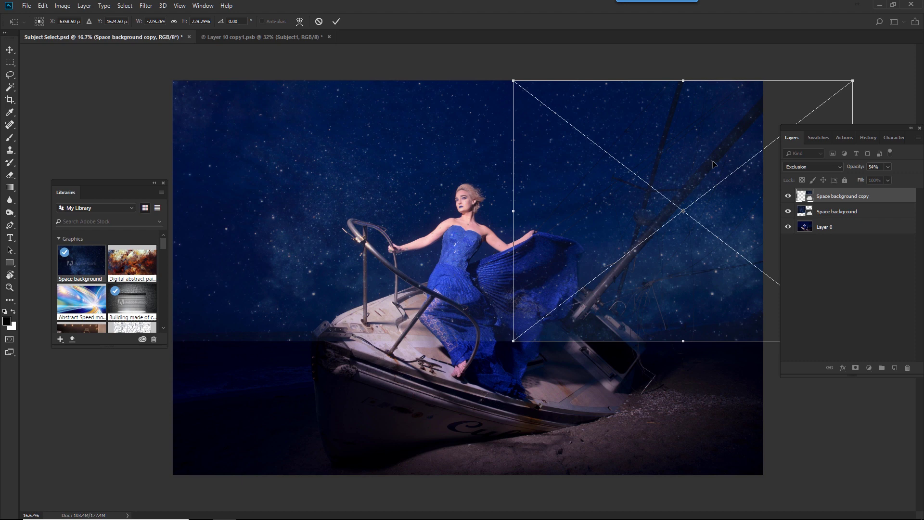
key(Return)
key(w)
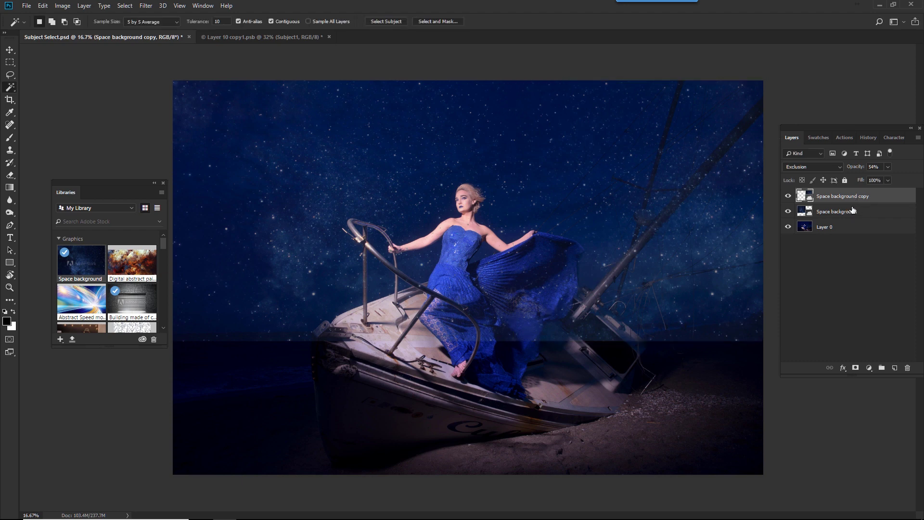
key(ctrl+e)
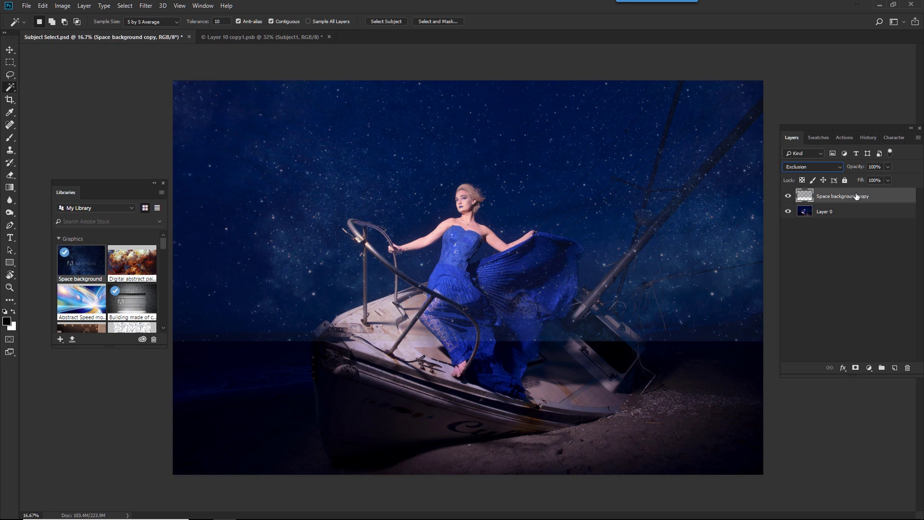
Add a layer mask to the stars and paint it black over the lower band and woman.
click(855, 368)
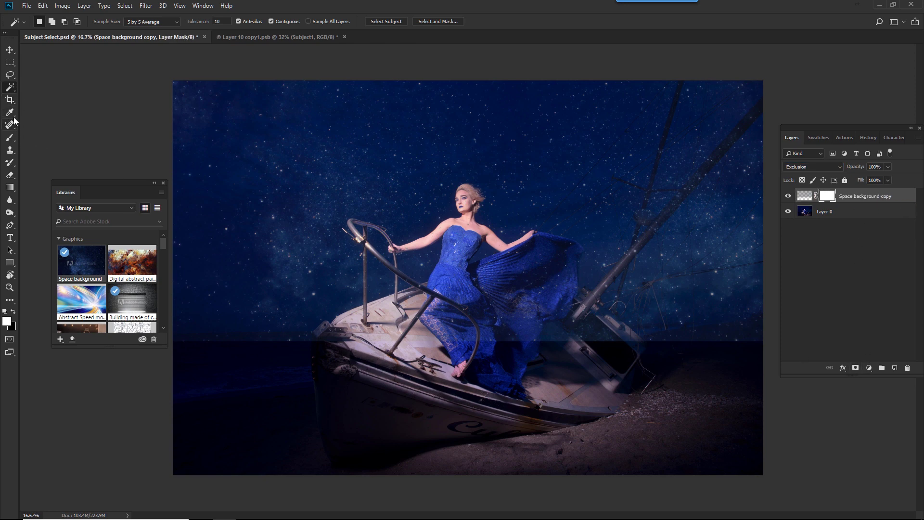
click(9, 137)
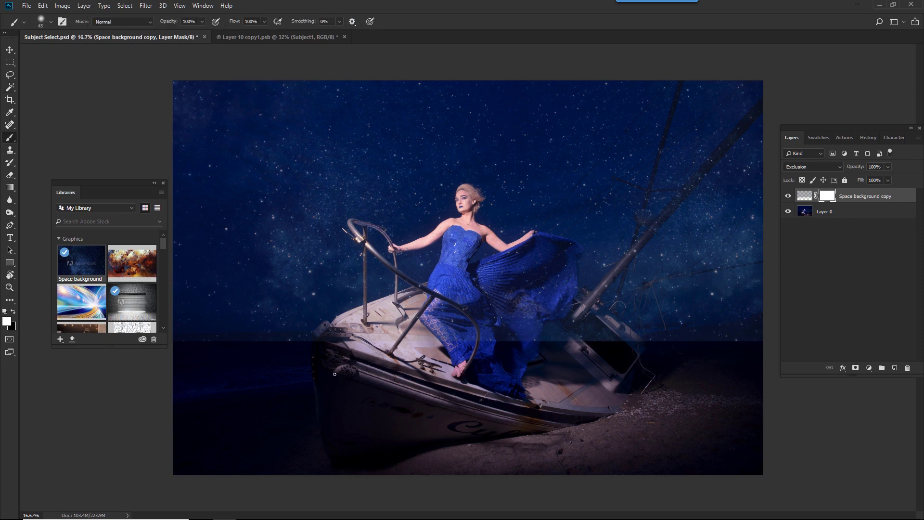
key(bracketright)
key(bracketright)
key(bracketright)
key(bracketright)
key(bracketright)
key(bracketright)
key(bracketright)
key(bracketright)
key(bracketright)
key(bracketright)
key(bracketright)
key(bracketright)
key(bracketright)
key(bracketright)
key(bracketright)
key(x)
mouse_move(726, 381)
mouse_down()
mouse_move(696, 348)
mouse_move(559, 363)
mouse_move(270, 355)
mouse_move(187, 367)
mouse_move(458, 366)
mouse_move(354, 354)
mouse_up()
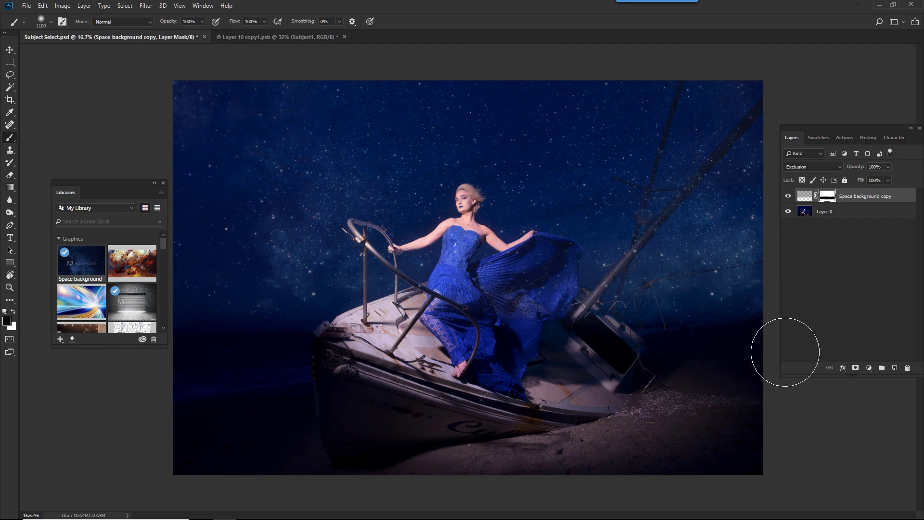
mouse_move(533, 200)
mouse_down()
mouse_move(462, 190)
mouse_move(480, 229)
mouse_up()
scroll(480, 229, up, 2)
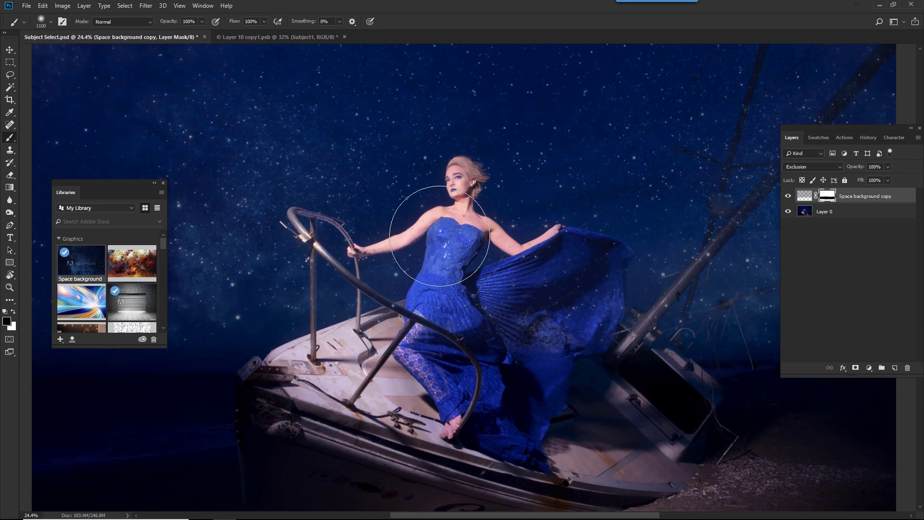
Use Select Subject on Layer 0 to select the woman and the boat.
click(850, 217)
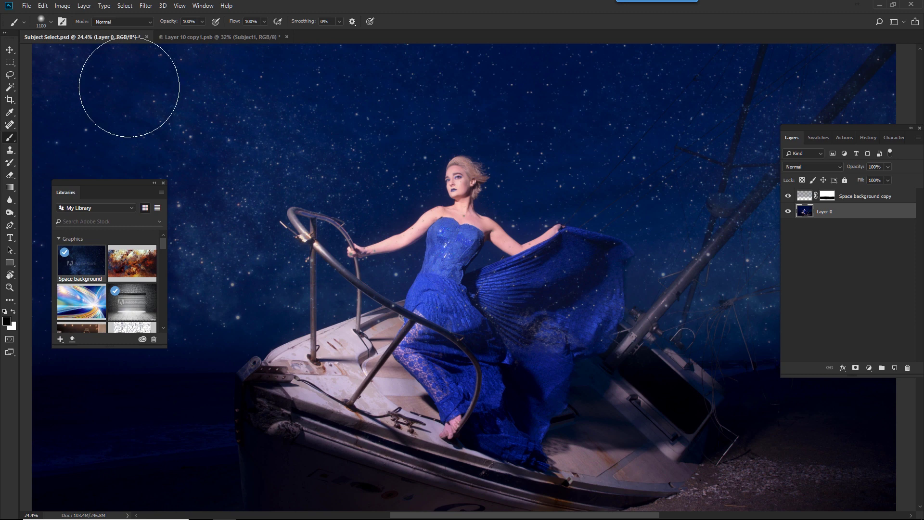
click(10, 88)
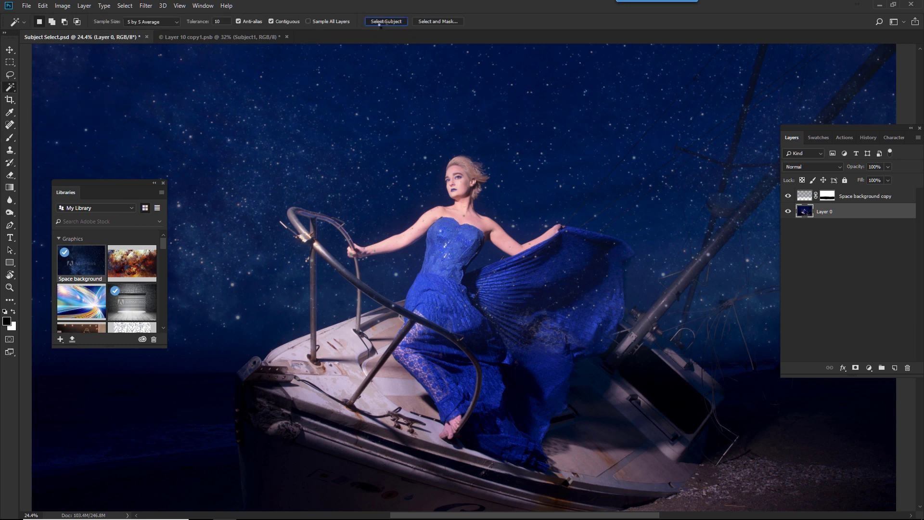
click(381, 22)
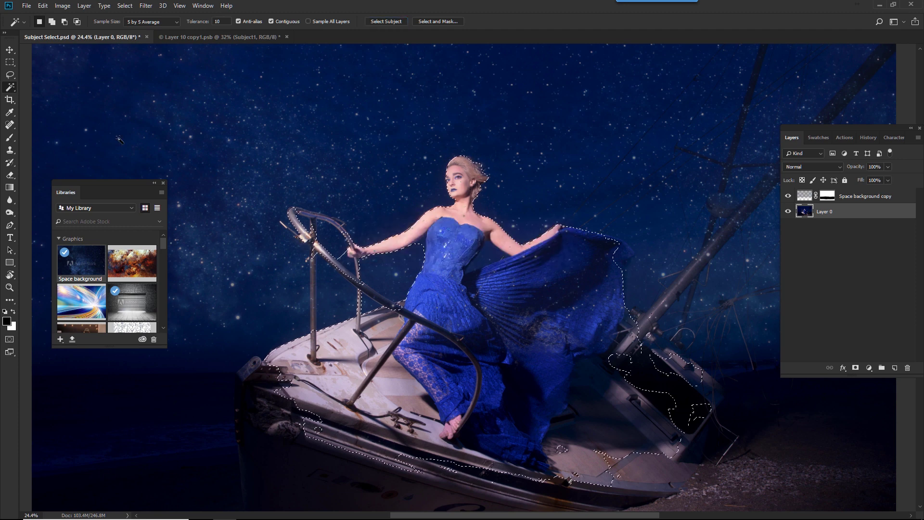
Paint black on the star layer's mask to hide stars over the woman's dress.
key(b)
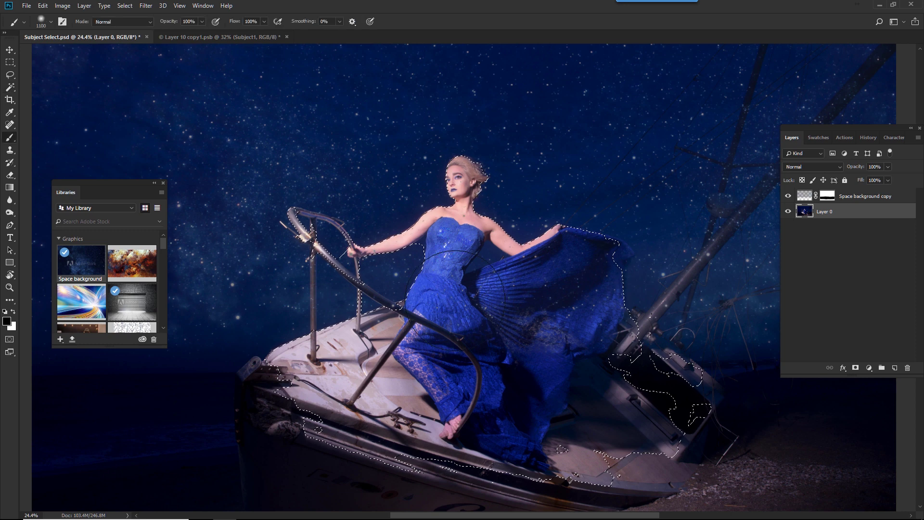
key(alt+bracketright)
key(shift+alt+x)
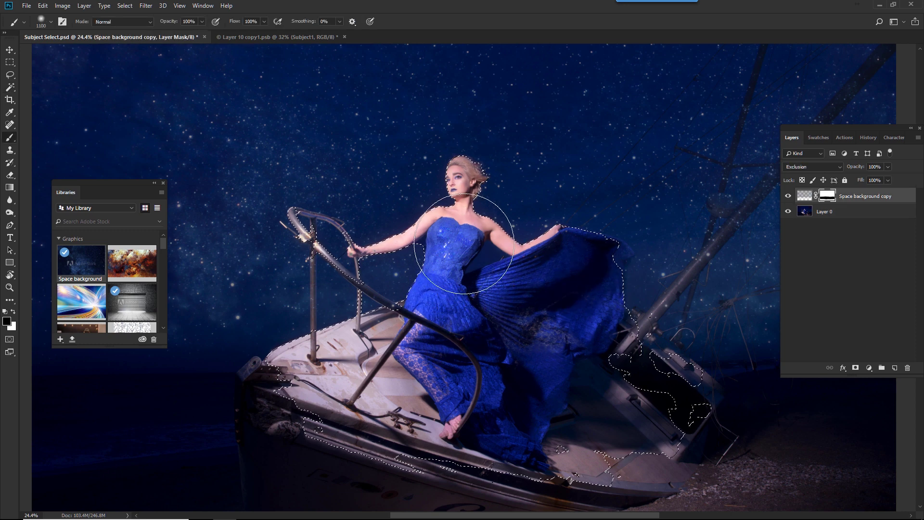
mouse_move(454, 253)
mouse_down()
mouse_move(463, 279)
mouse_move(597, 278)
mouse_move(510, 396)
mouse_move(520, 395)
mouse_move(518, 377)
mouse_up()
key(bracketleft)
key(bracketleft)
key(bracketleft)
key(bracketleft)
key(bracketleft)
key(bracketleft)
key(bracketleft)
key(bracketleft)
key(bracketleft)
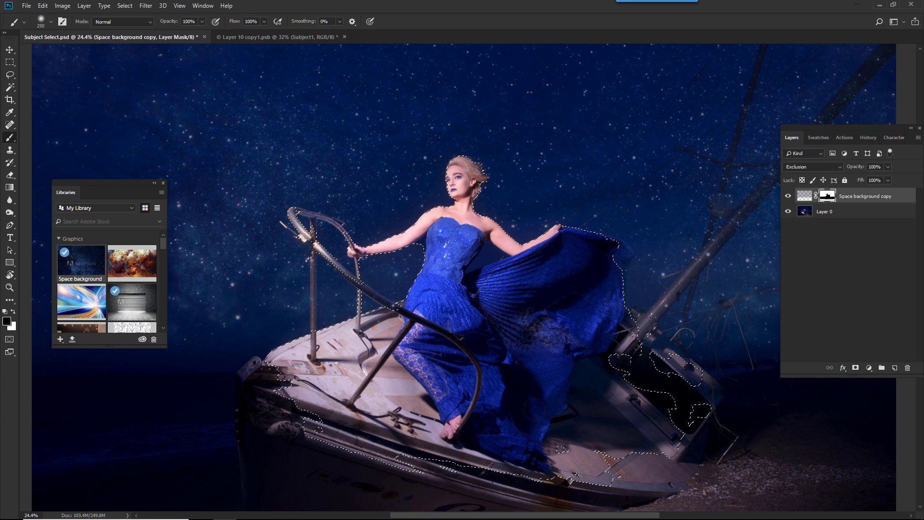
scroll(542, 379, down, 3)
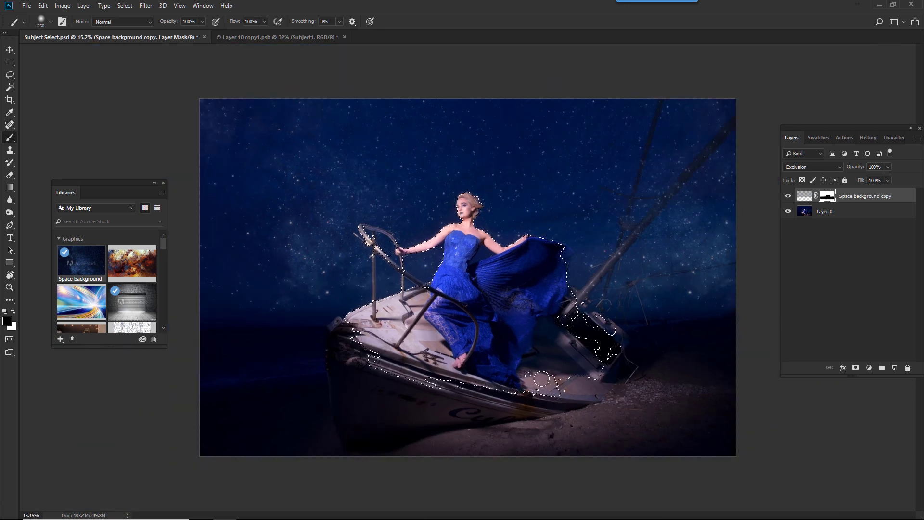
Deselect, then paint the mask at 50% opacity with a size-175 brush along the mast.
key(ctrl+d)
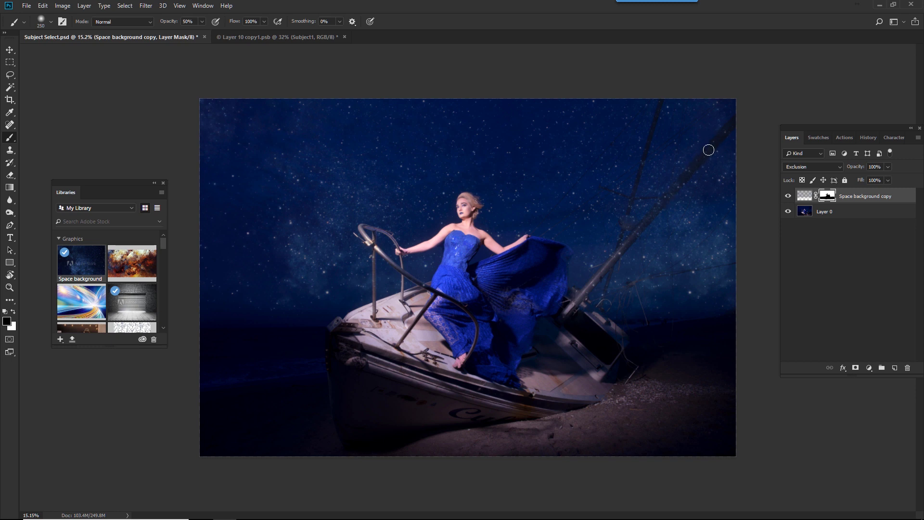
key(bracketleft)
key(bracketleft)
drag(728, 125, 571, 306)
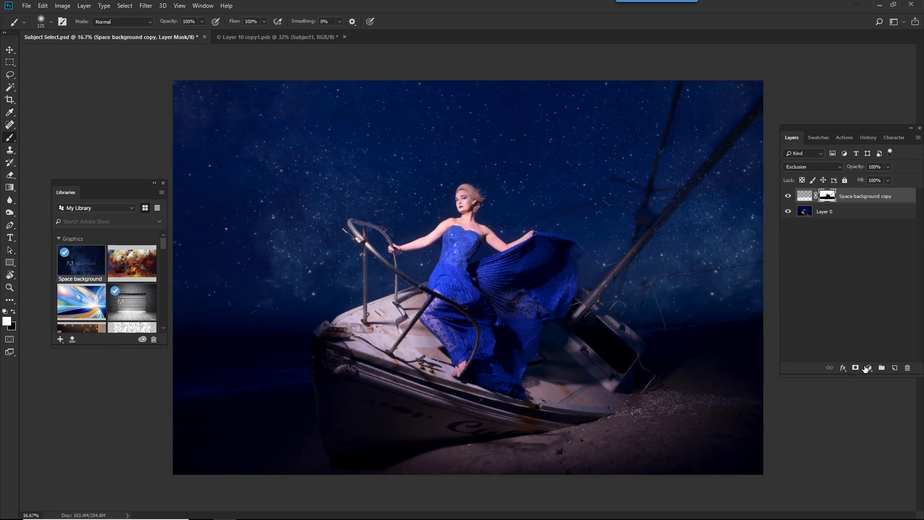
Add a Photo Filter adjustment layer set to Cooling Filter (80) at 25% density.
click(868, 367)
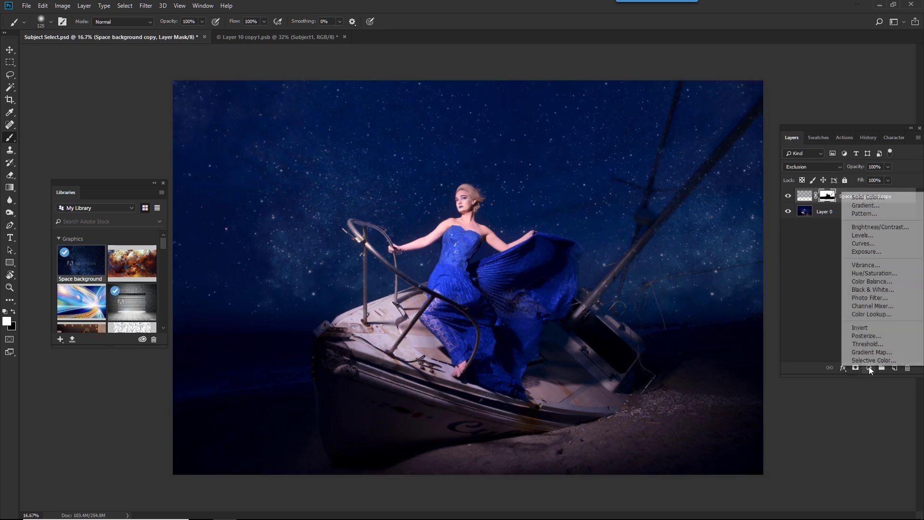
click(887, 299)
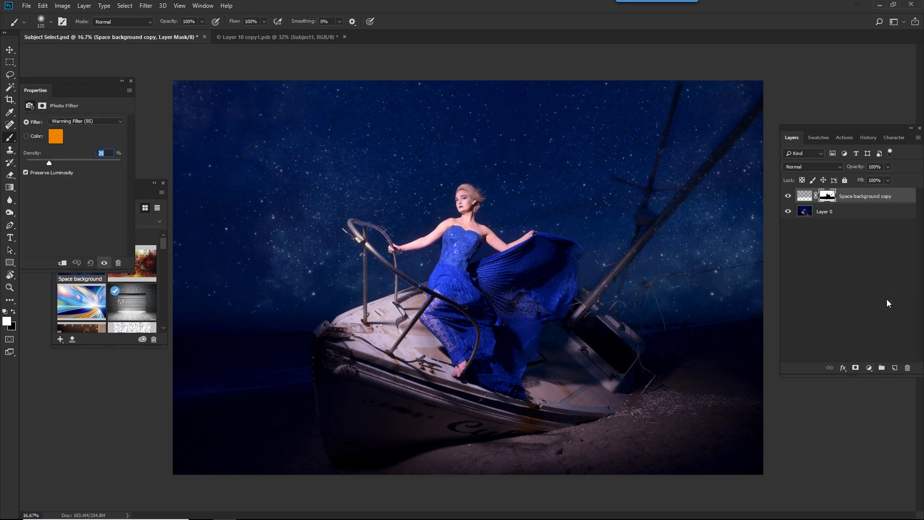
click(103, 123)
click(91, 159)
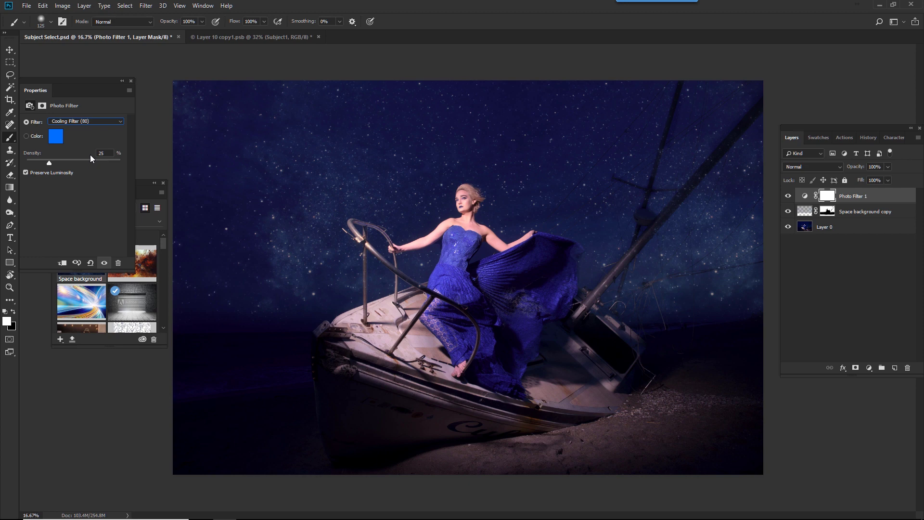